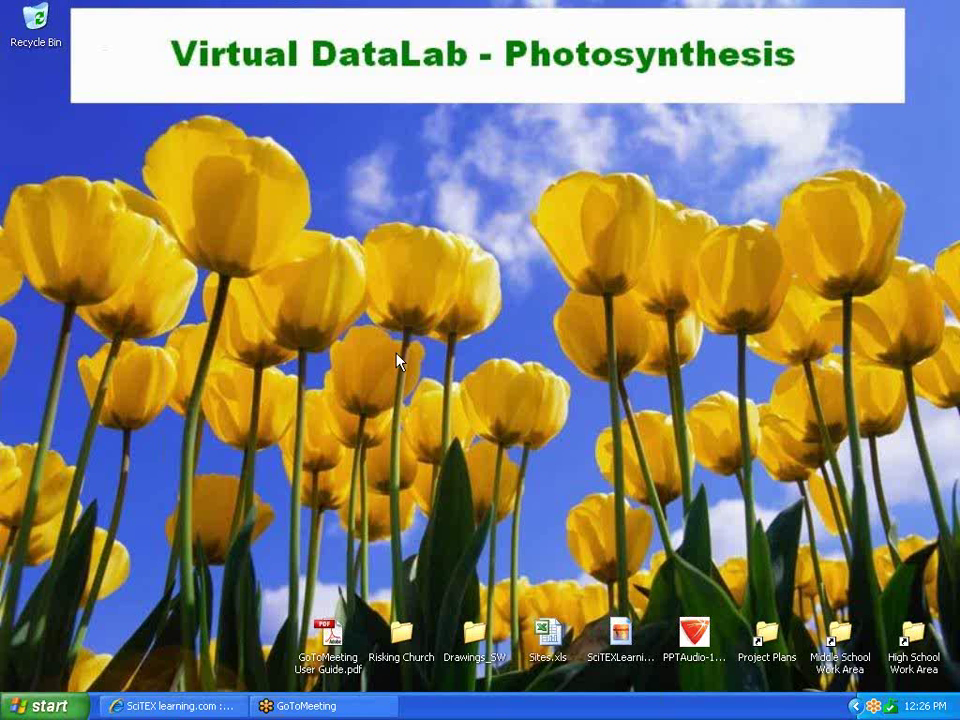
- Restore the SciTEX learning portal window from the Windows taskbar
left_click(168, 706)
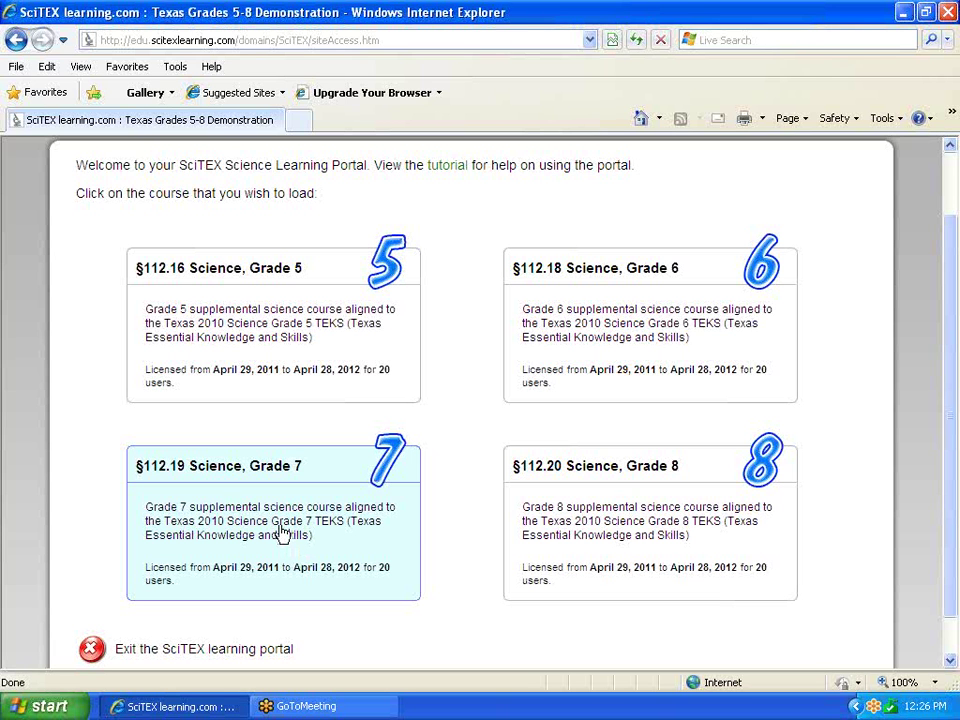
- Open Science Grade 7, expand Scientific Method, and launch Implement an Experimental Investigation
left_click(283, 535)
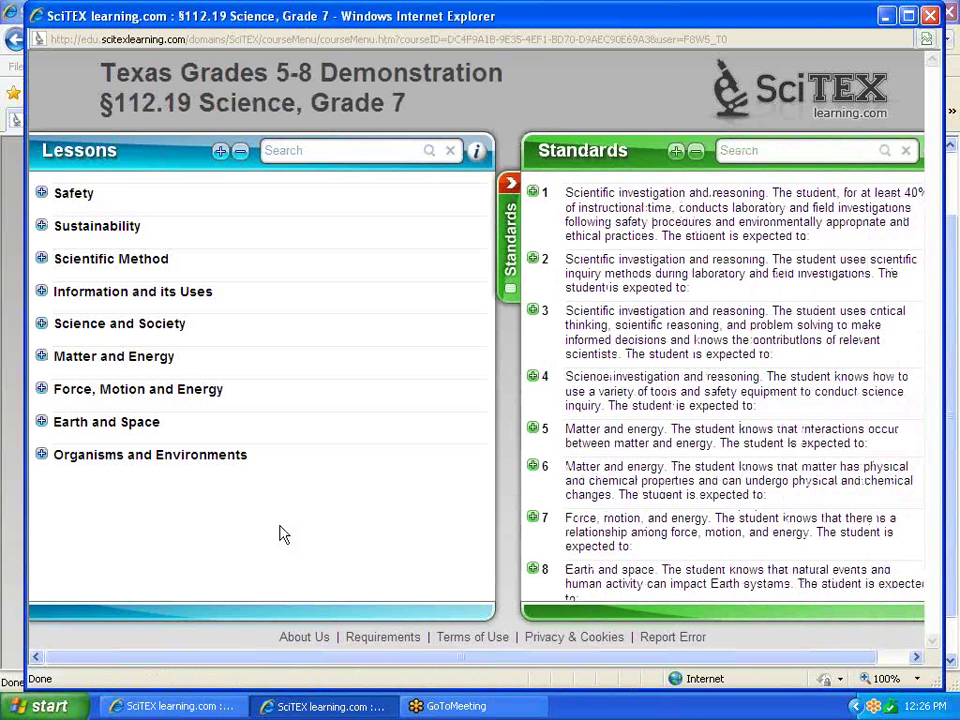
left_click(42, 260)
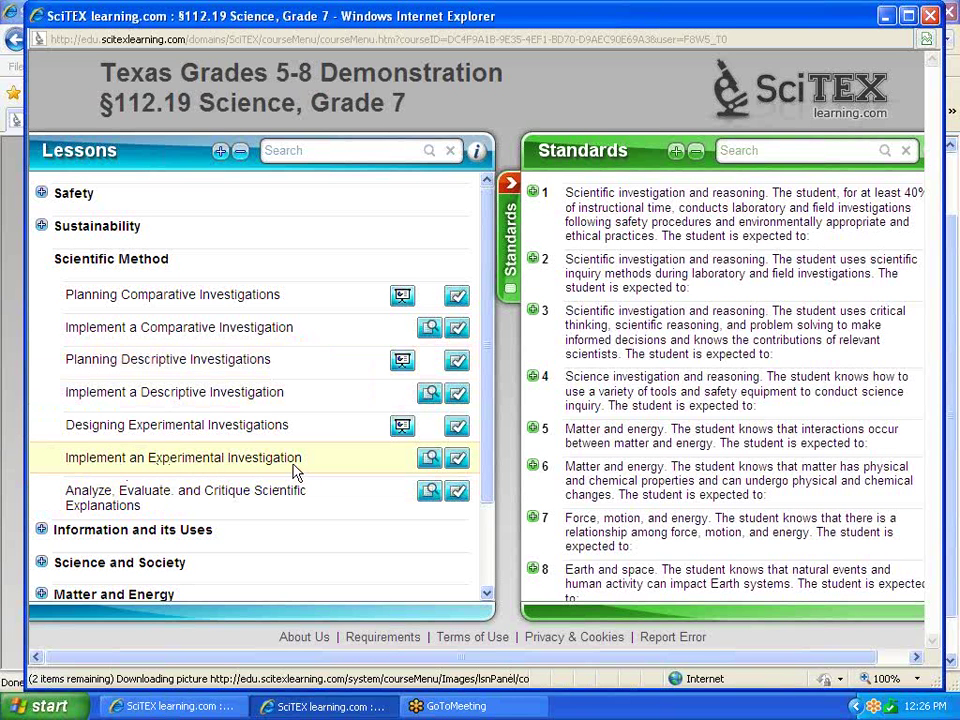
left_click(430, 460)
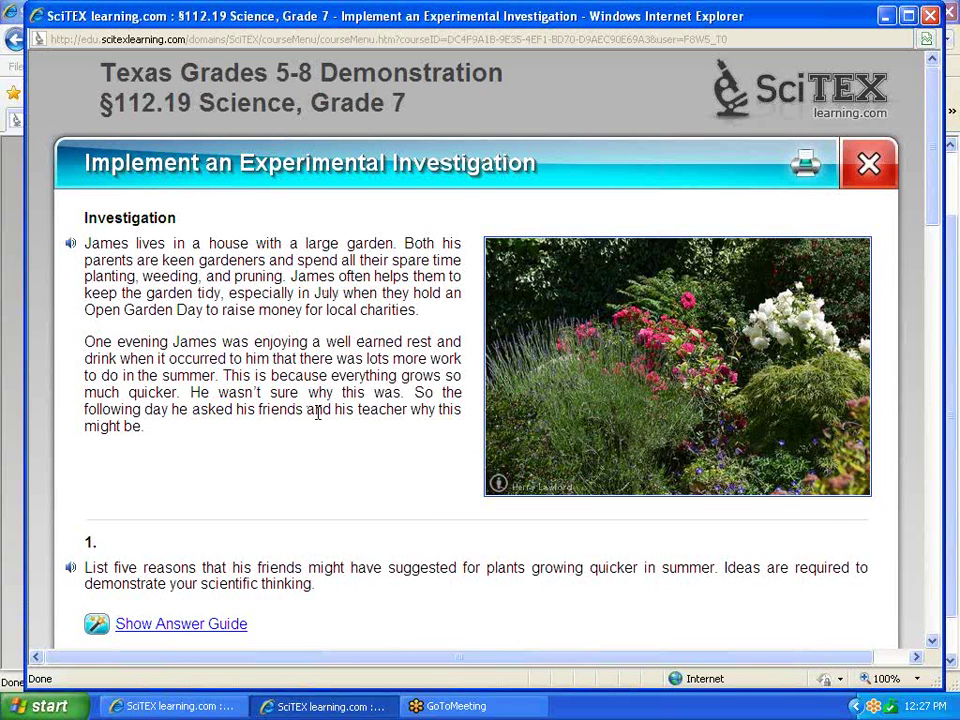
- Scroll down past questions 1 and 2 to question 3's Virtual DataLab and procedure links
scroll(318, 425, "down", 2)
scroll(318, 421, "down", 6)
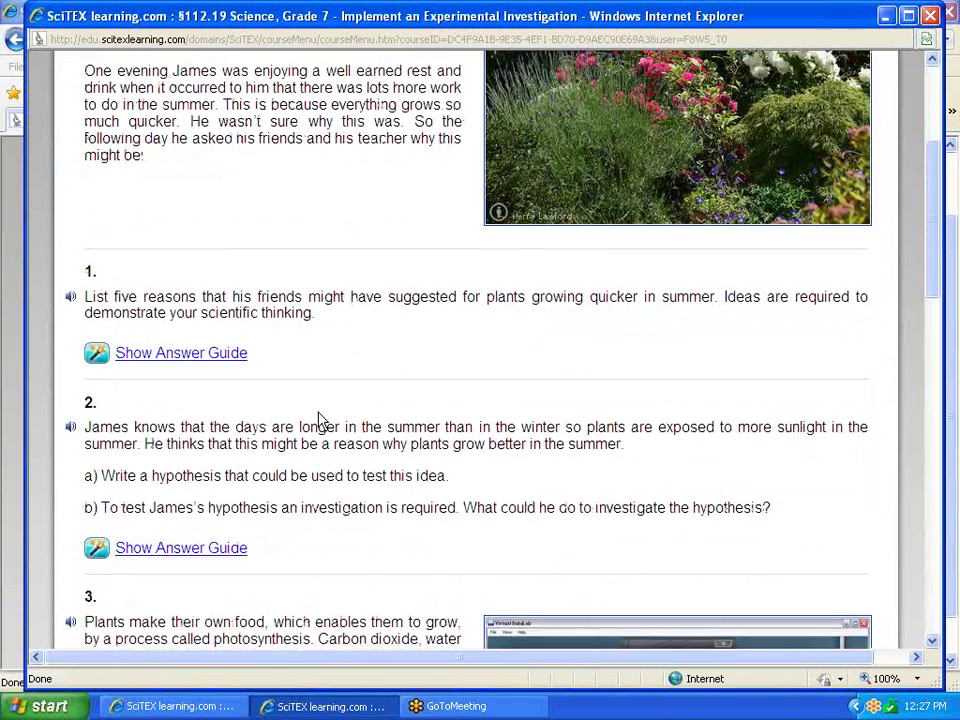
scroll(318, 421, "down", 6)
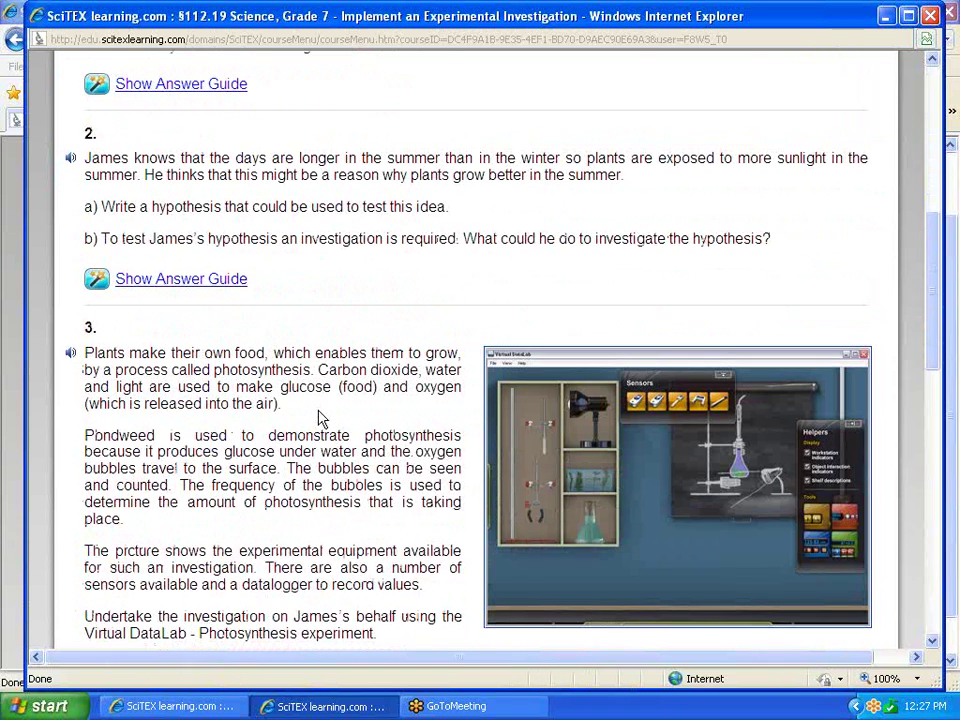
scroll(318, 408, "down", 2)
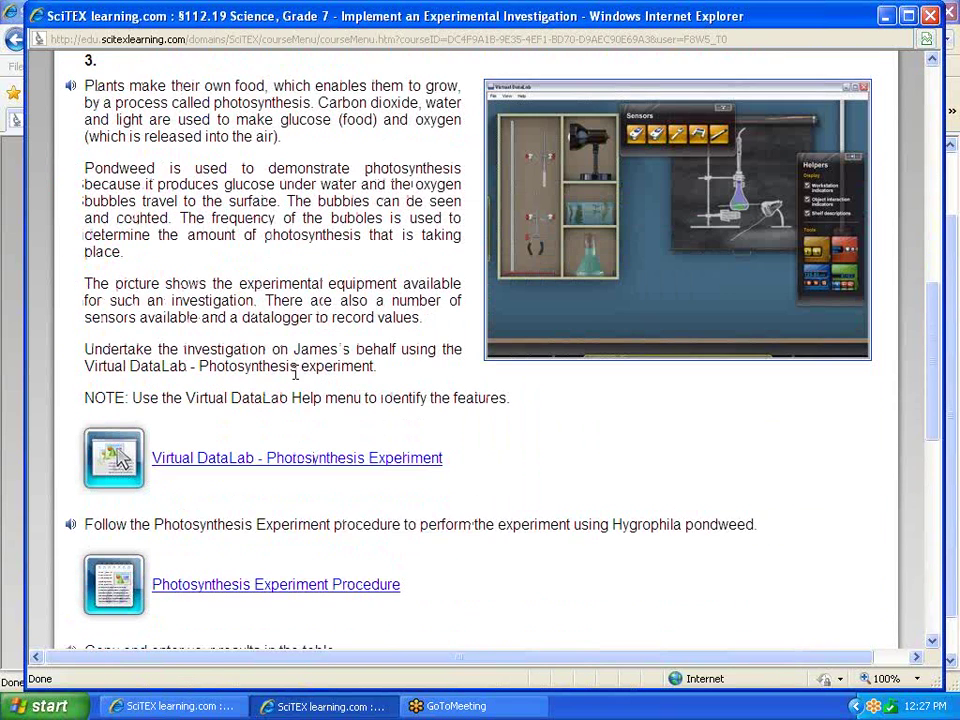
scroll(300, 380, "down", 2)
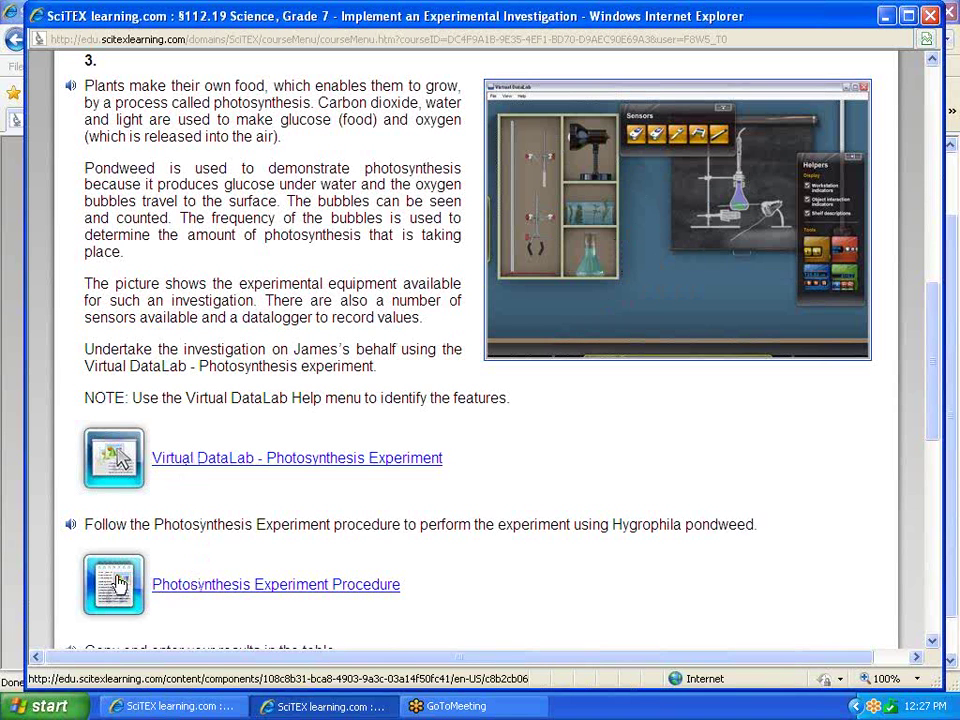
- View the nine-step Photosynthesis Experiment Procedure in its own window, then close it
left_click(285, 595)
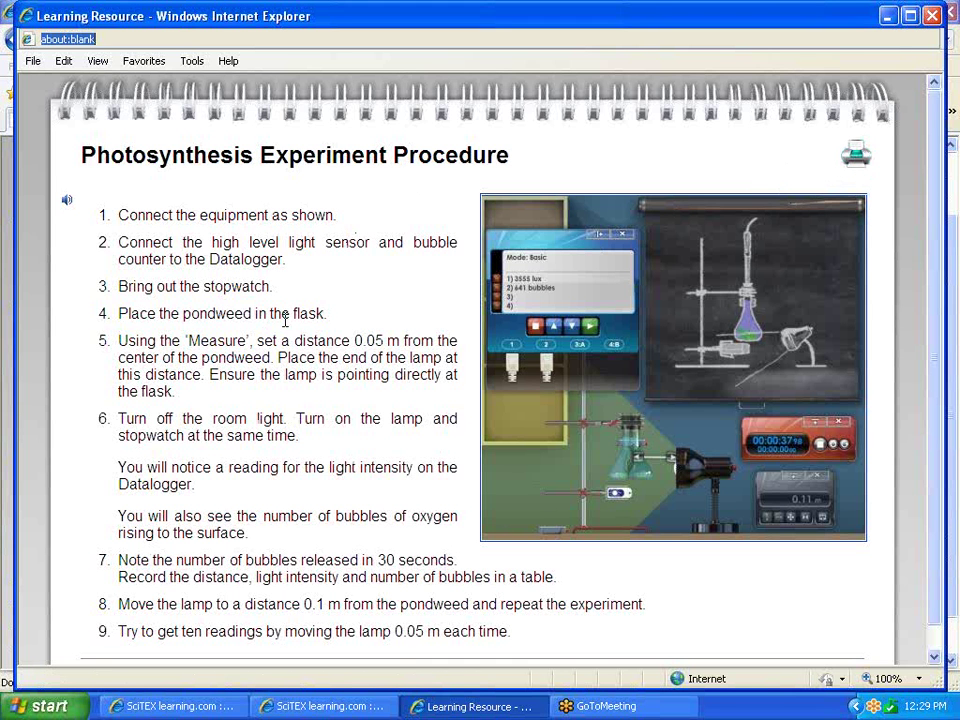
left_click(931, 16)
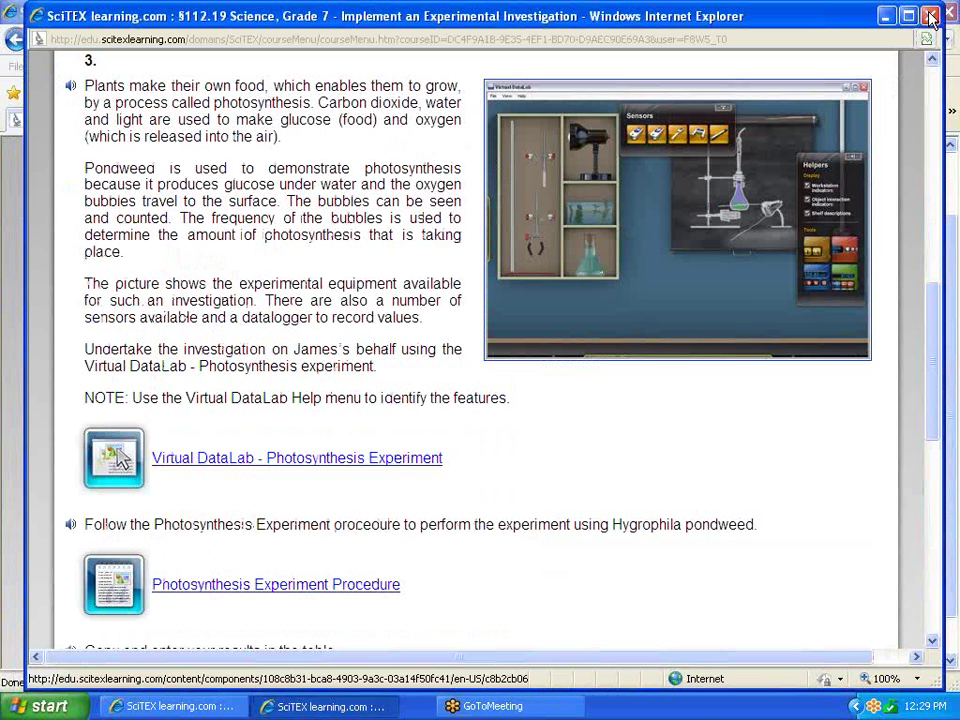
- Launch the Virtual DataLab - Photosynthesis Experiment from question 3
left_click(307, 462)
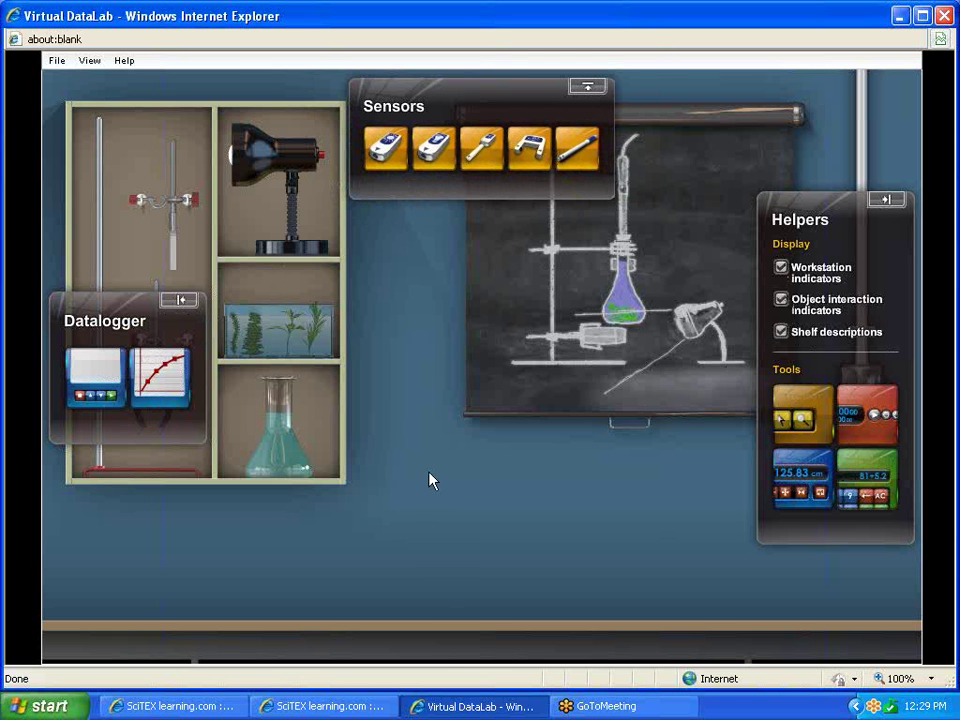
- Move the Sensors and Datalogger panels, dock and undock the Datalogger, then open Help
left_click_drag(508, 109, 506, 156)
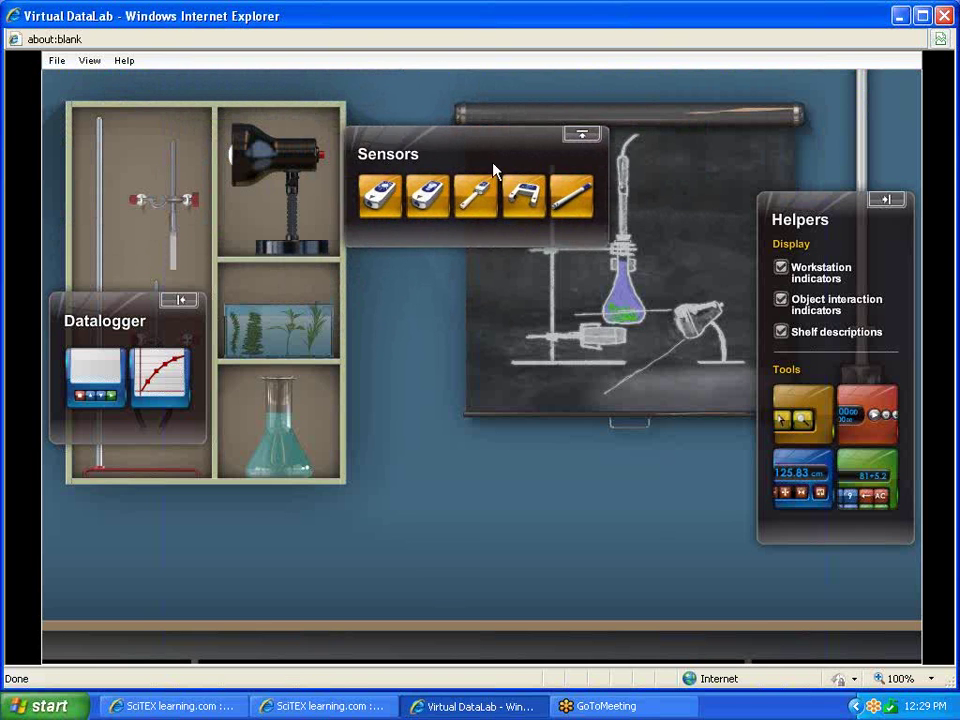
left_click_drag(120, 307, 121, 112)
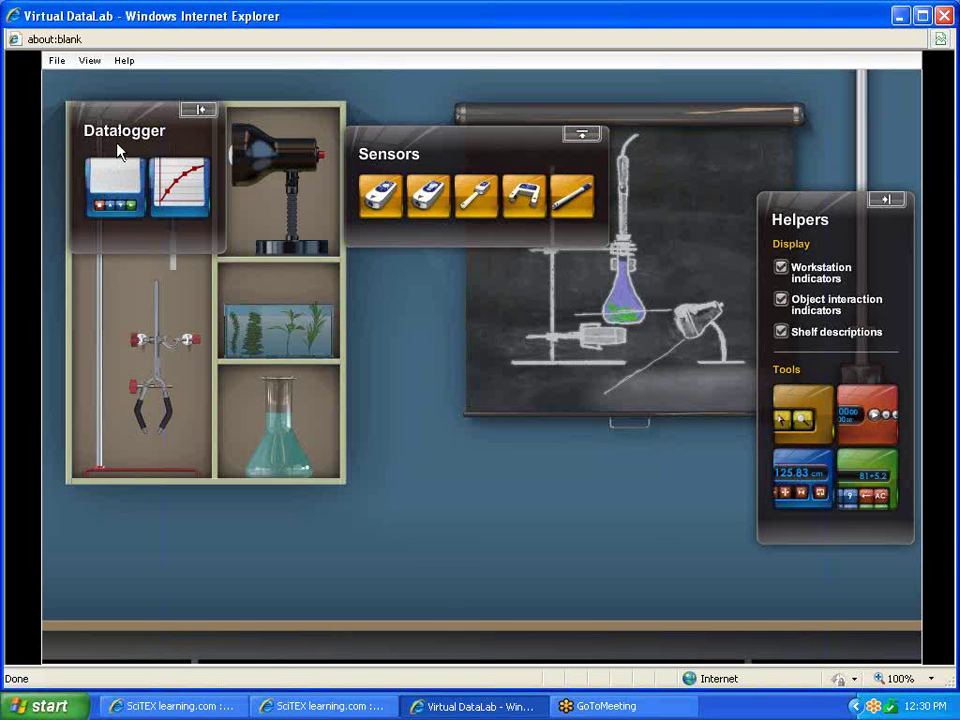
left_click(203, 112)
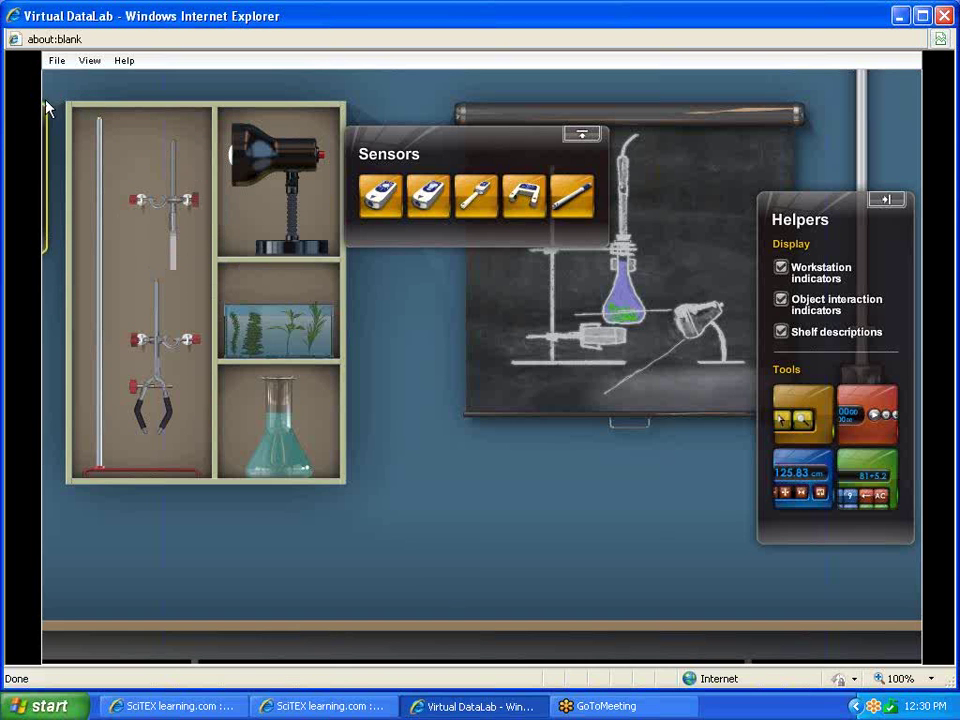
left_click(50, 193)
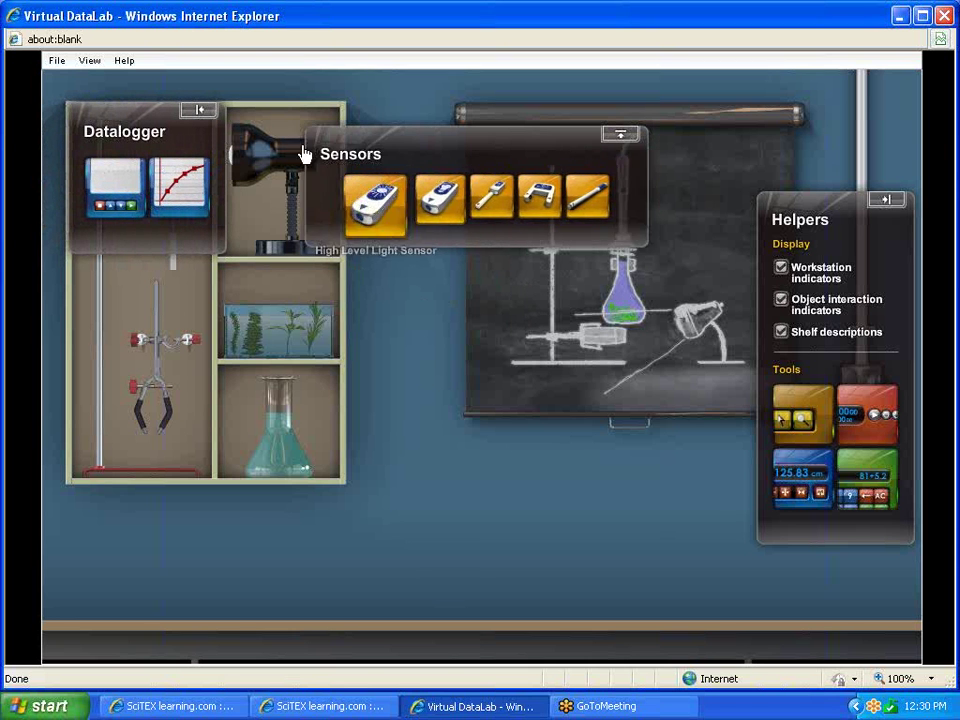
left_click(125, 62)
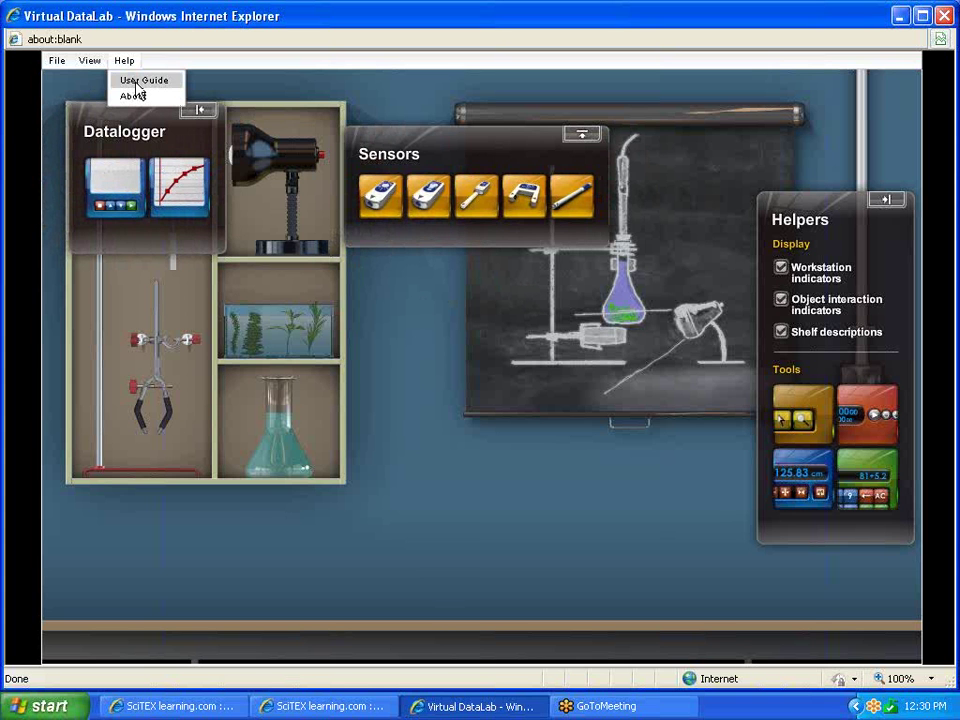
left_click(137, 84)
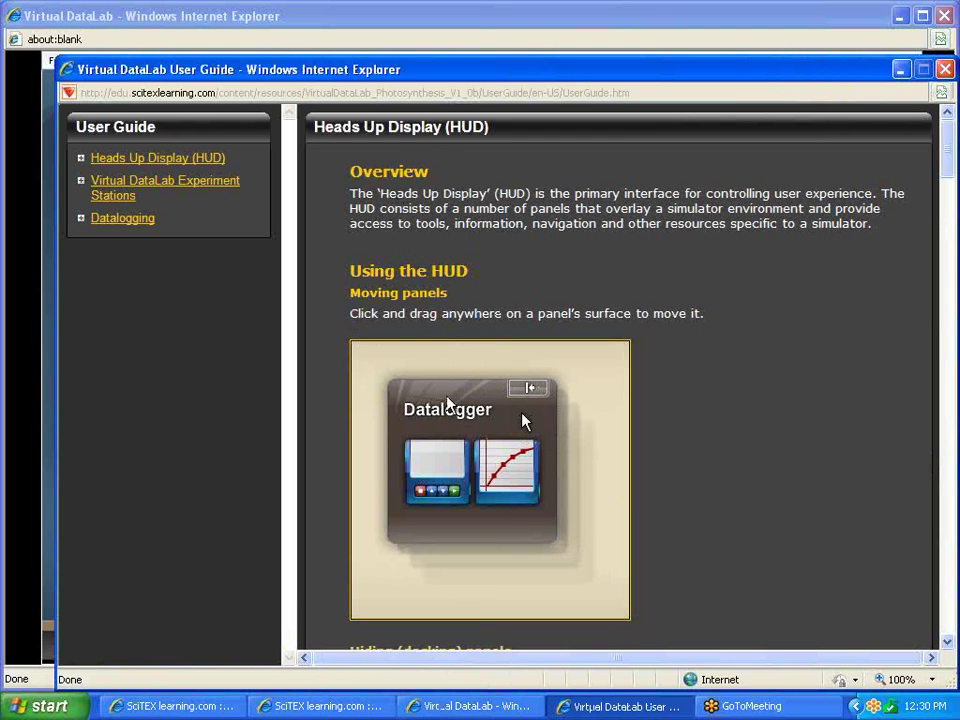
scroll(686, 393, "down", 3)
scroll(686, 393, "down", 9)
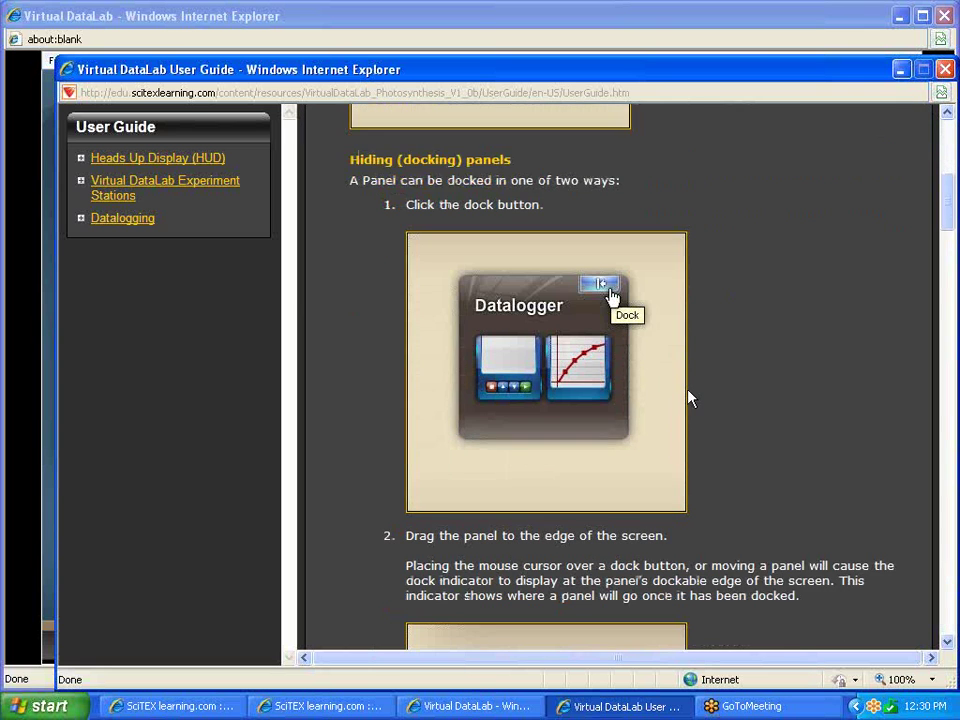
scroll(688, 398, "down", 3)
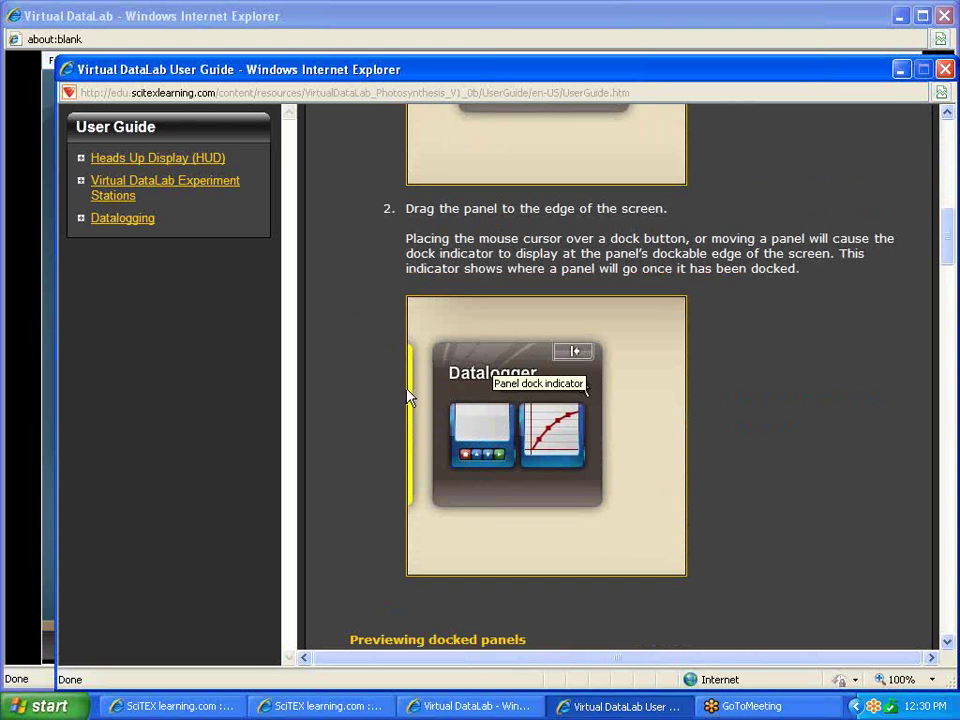
left_click(84, 220)
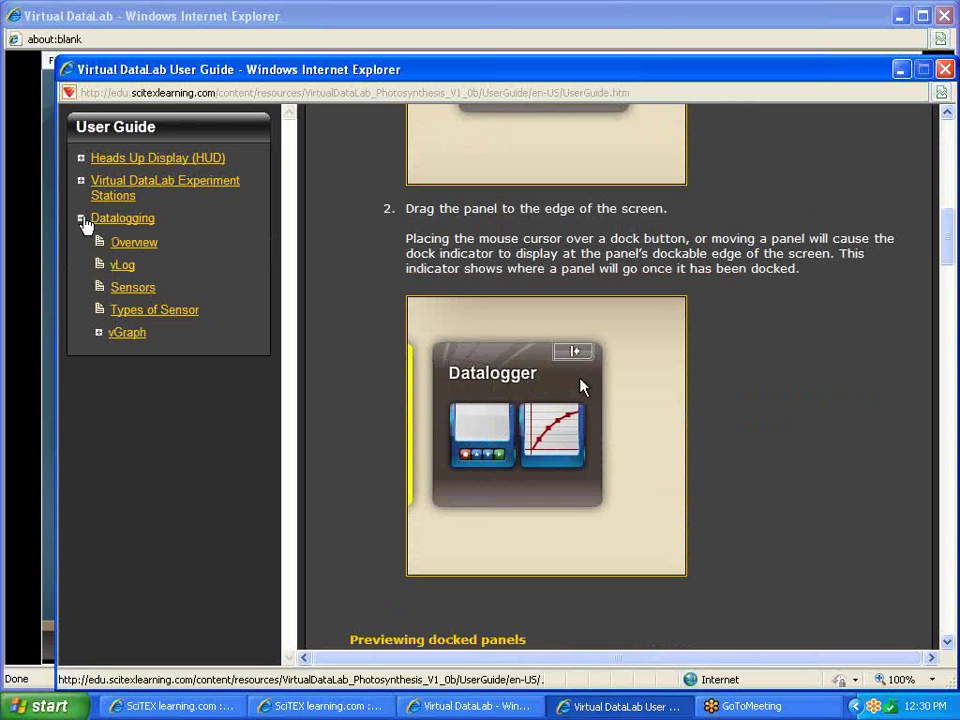
left_click(132, 250)
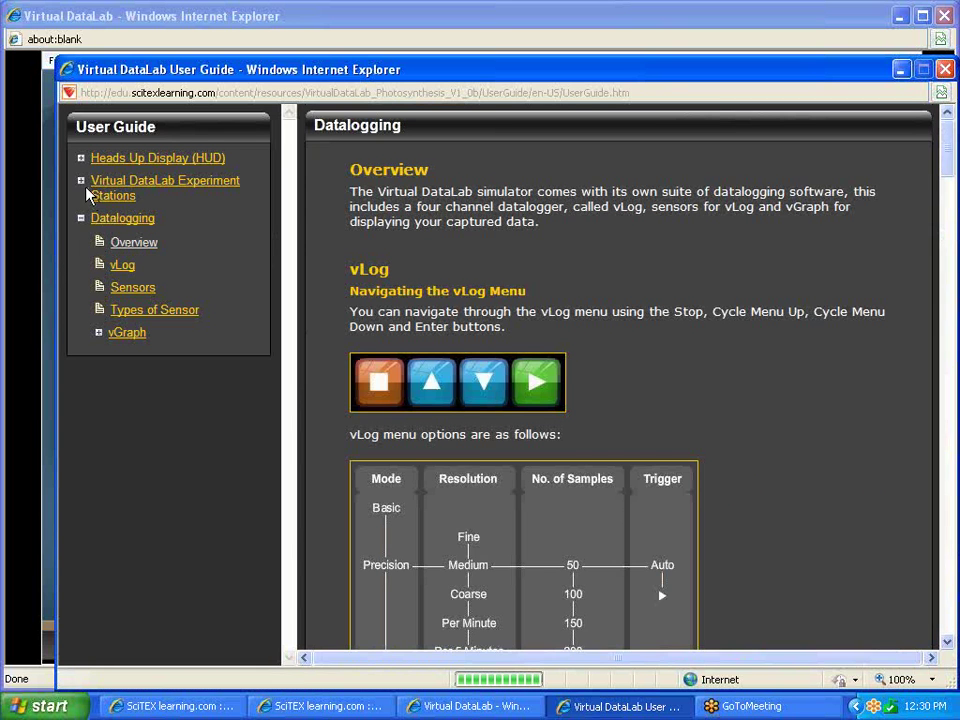
left_click(87, 193)
left_click(133, 228)
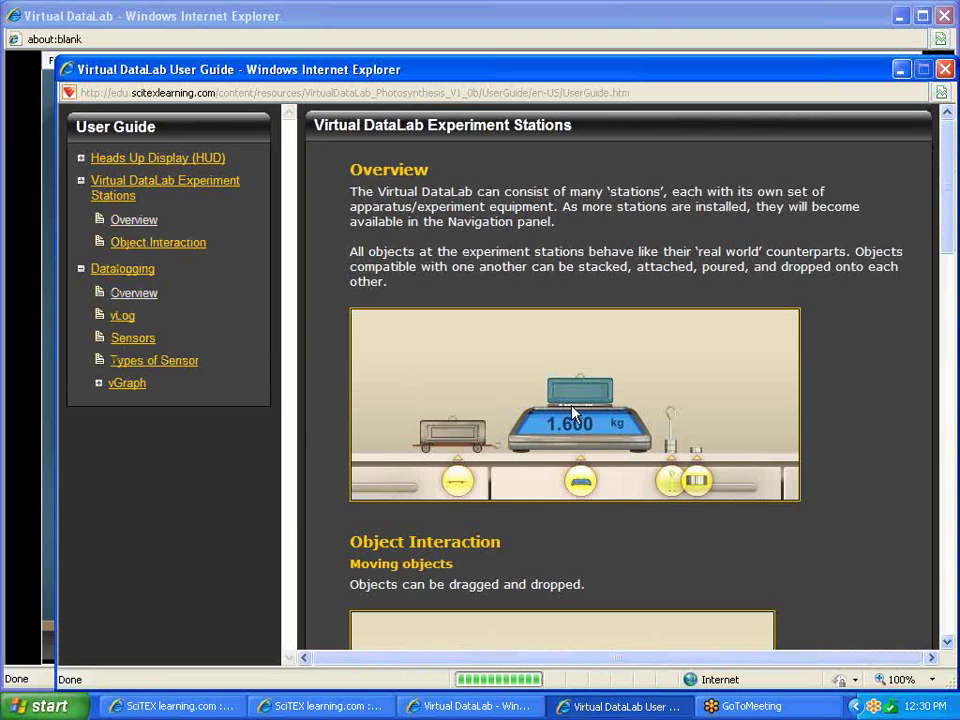
scroll(582, 431, "down", 4)
scroll(582, 431, "down", 4)
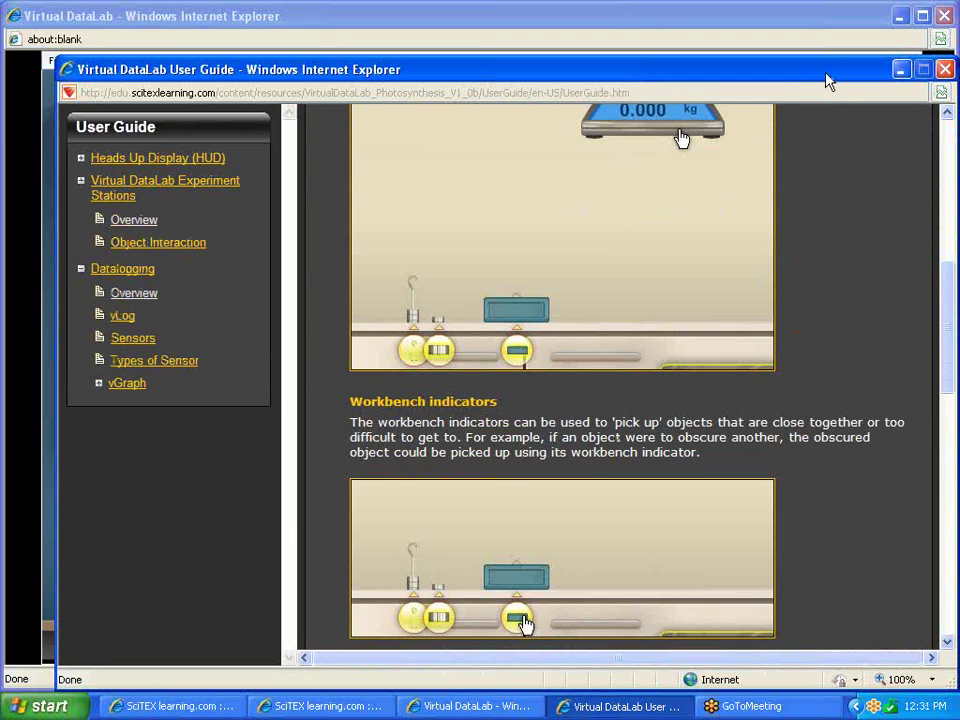
left_click_drag(826, 80, 780, 56)
left_click(898, 56)
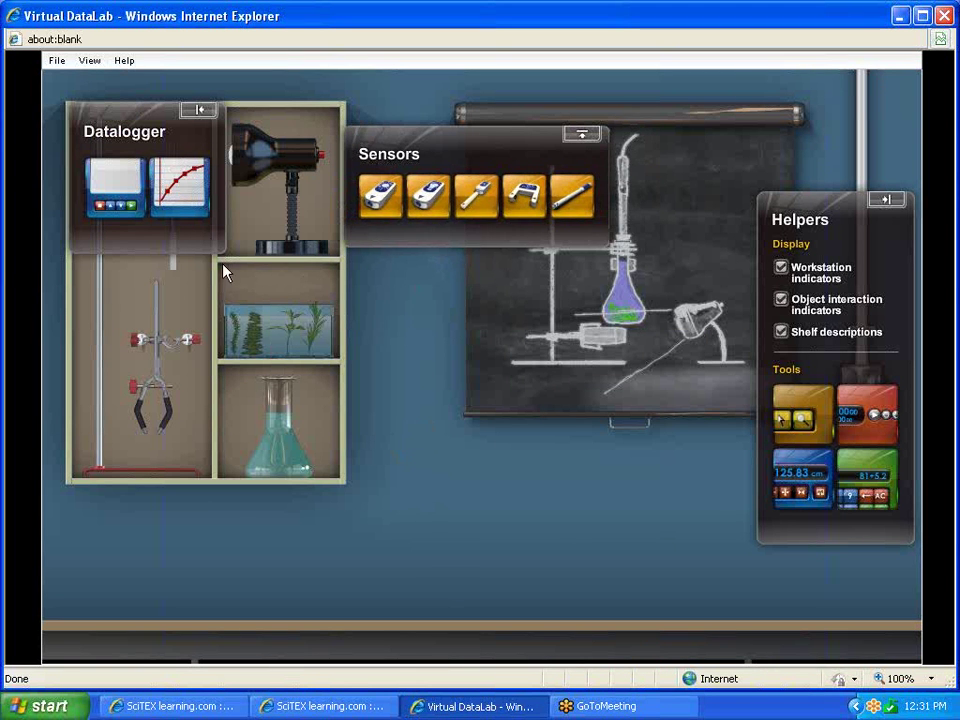
- Hide the Datalogger, Sensors and Helpers panels, leaving the cabinet and setup sketch visible
left_click(199, 111)
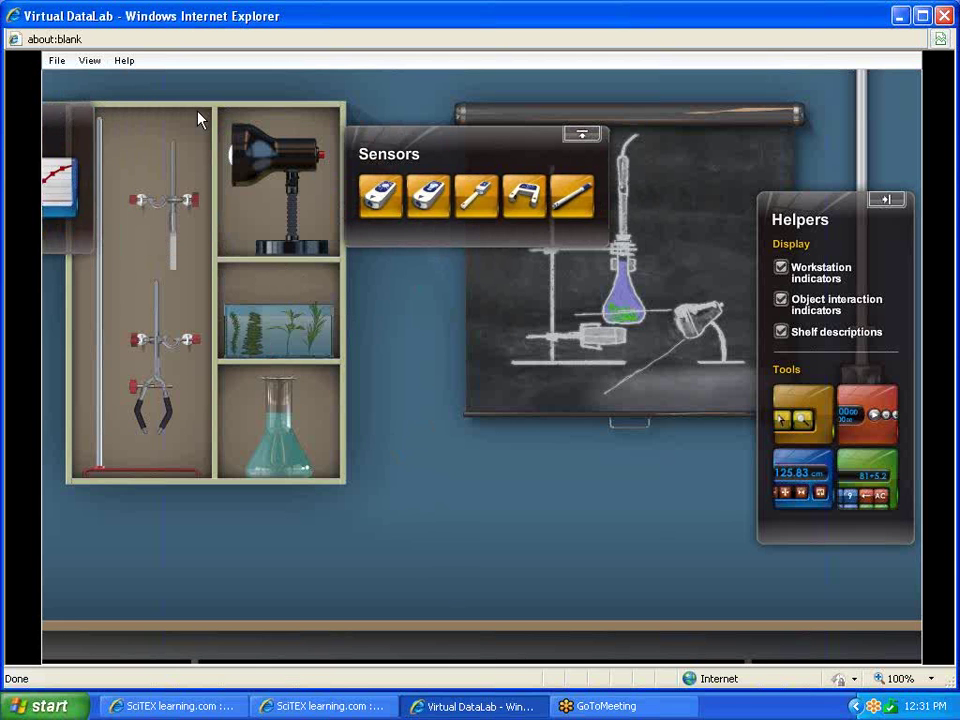
left_click(580, 133)
left_click(880, 202)
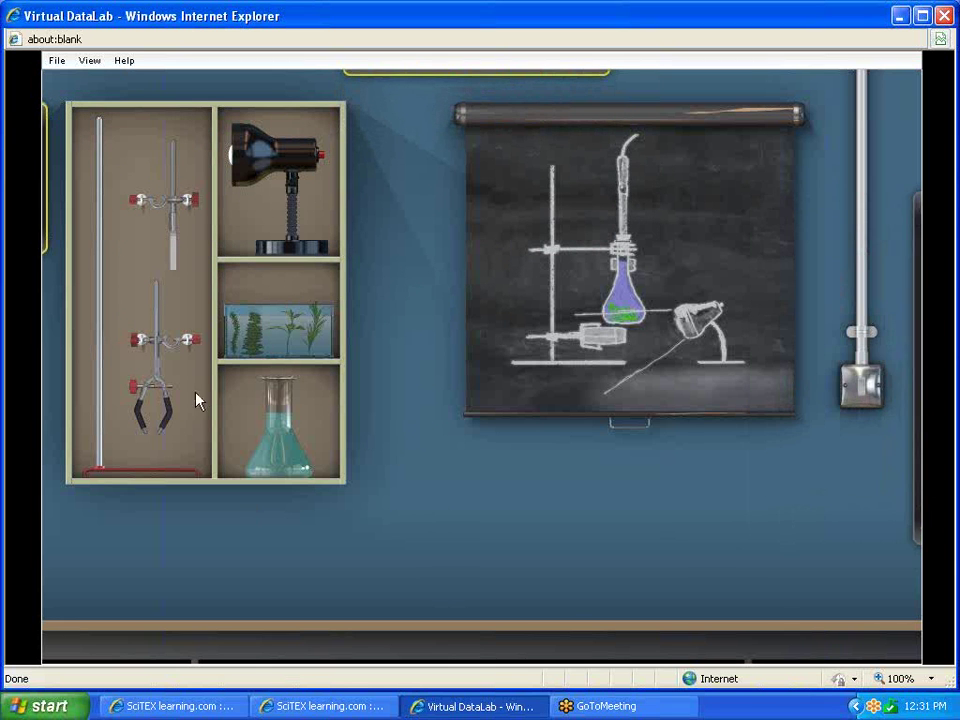
left_click(562, 75)
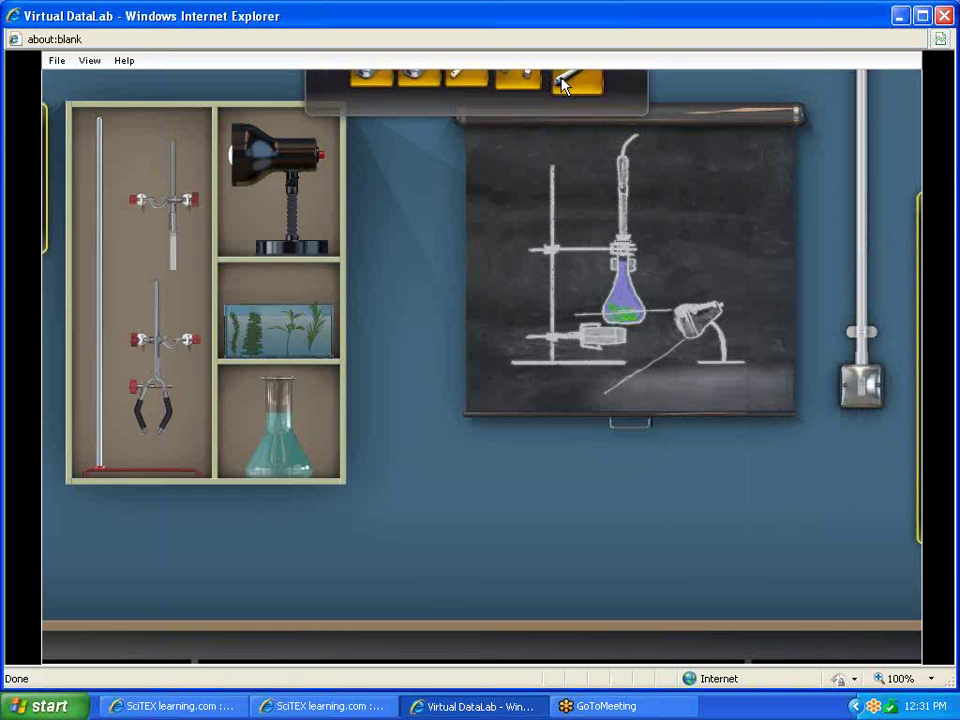
left_click(915, 418)
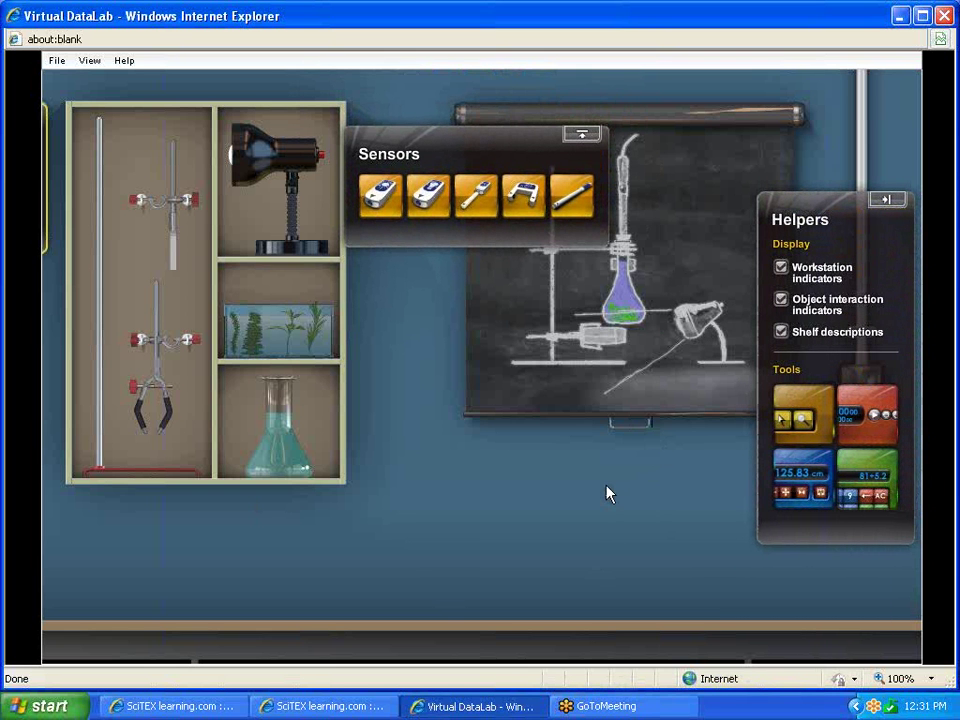
left_click(581, 134)
left_click(890, 201)
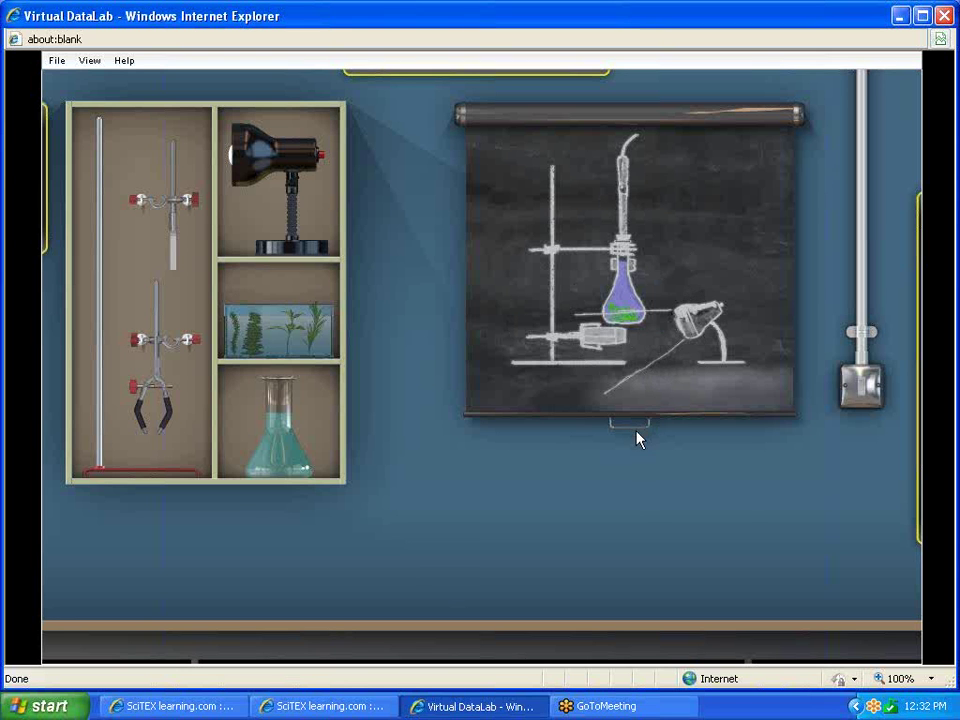
- Roll the projection screen up by its pull handle to clear the wall
mouse_move(637, 436)
left_mouse_down()
mouse_move(653, 343)
mouse_move(657, 167)
left_mouse_up()
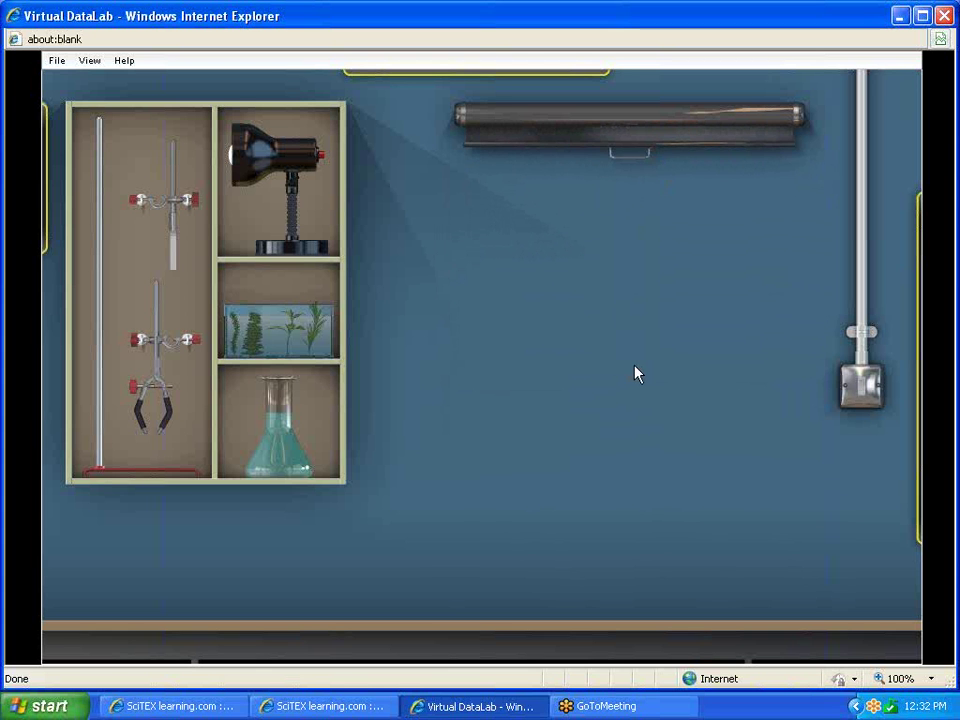
- Set the Retort Stand on the bench left of centre and turn the lab lights off
left_click_drag(101, 298, 445, 372)
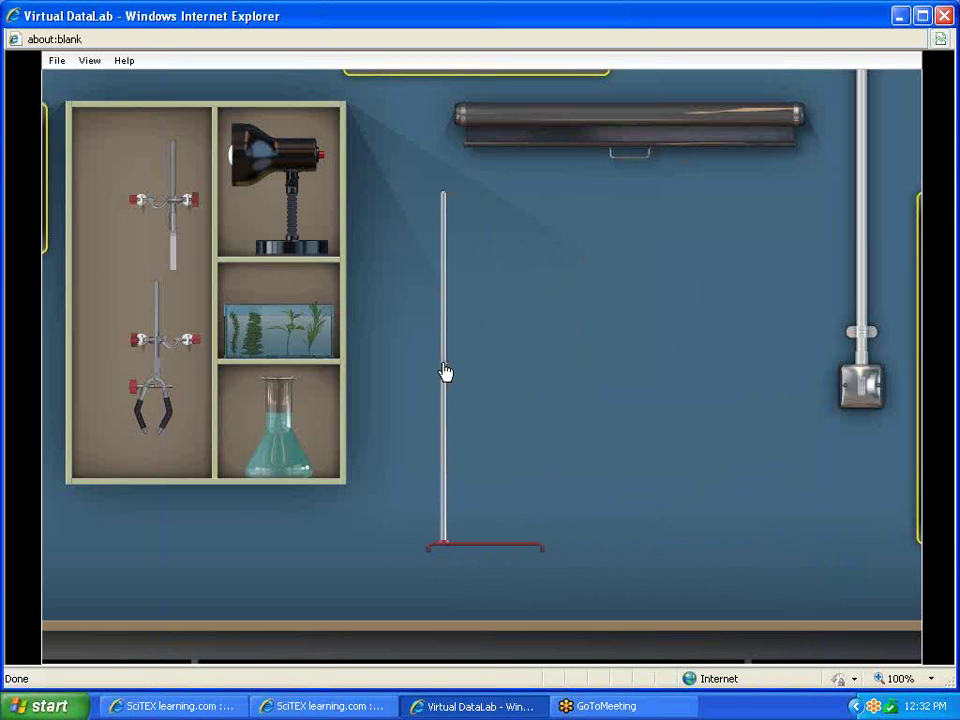
left_click_drag(445, 372, 575, 360)
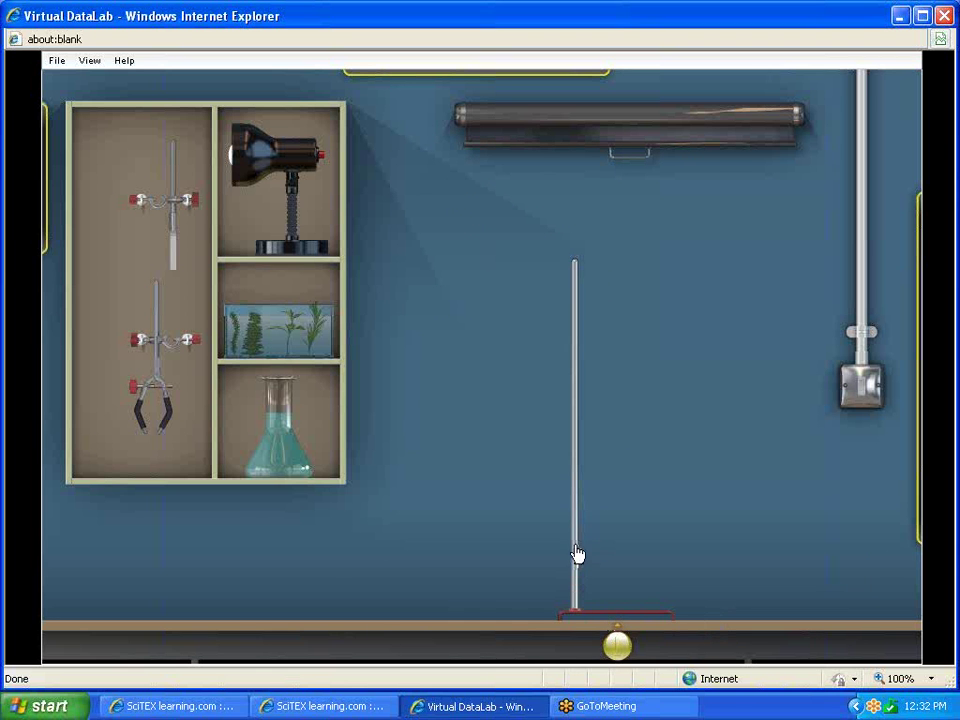
left_click_drag(577, 537, 405, 462)
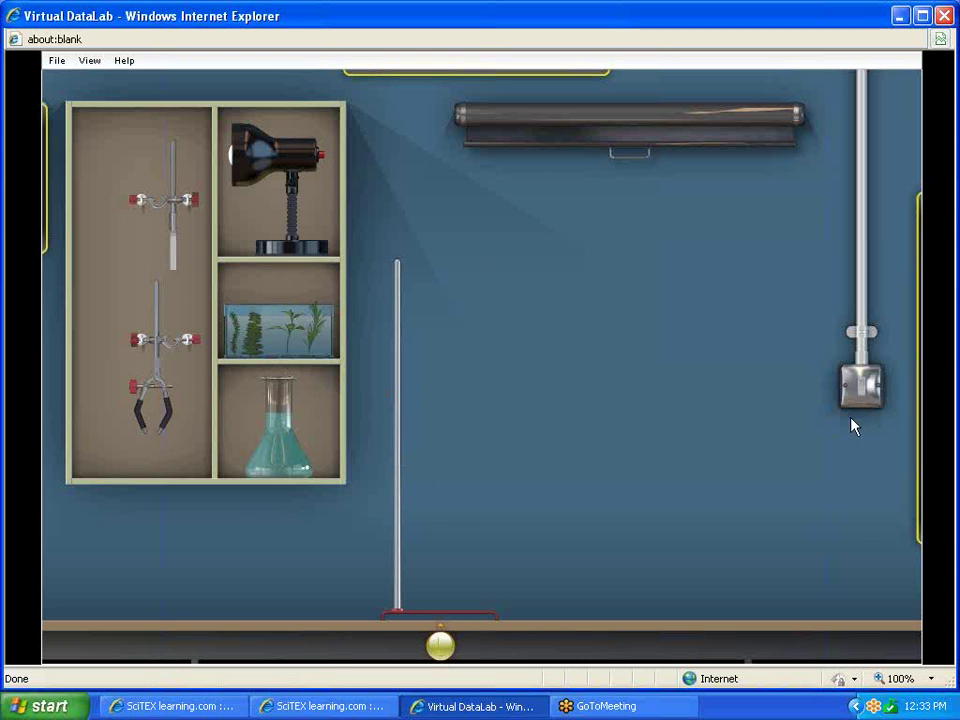
left_click(865, 392)
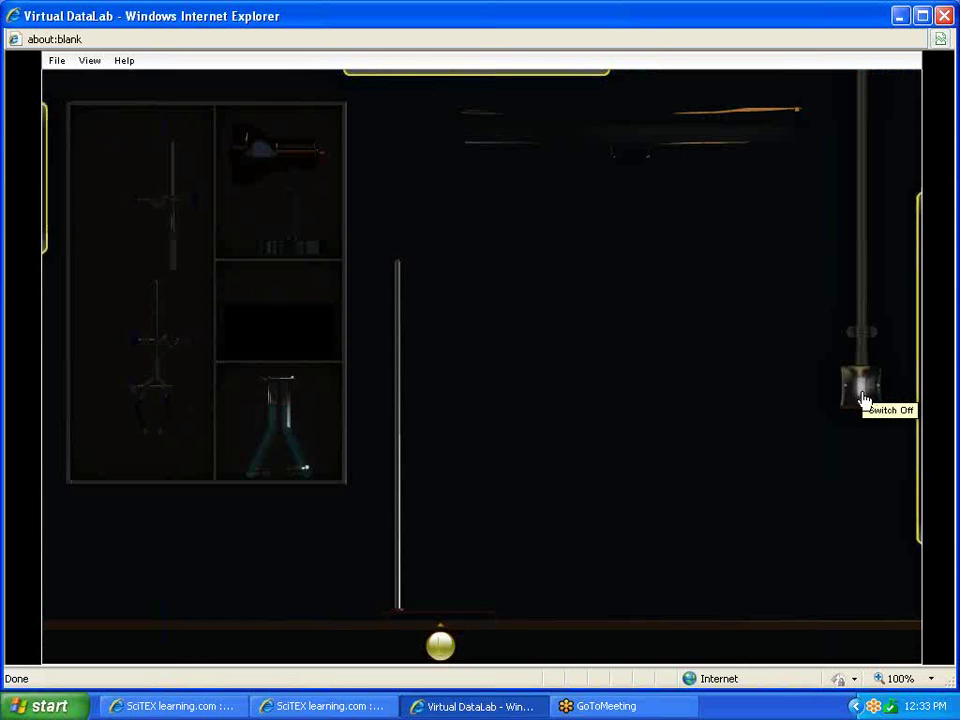
- Relight the lab, place the desk lamp, clamp the retort stand, and set down the water flask
left_click(866, 394)
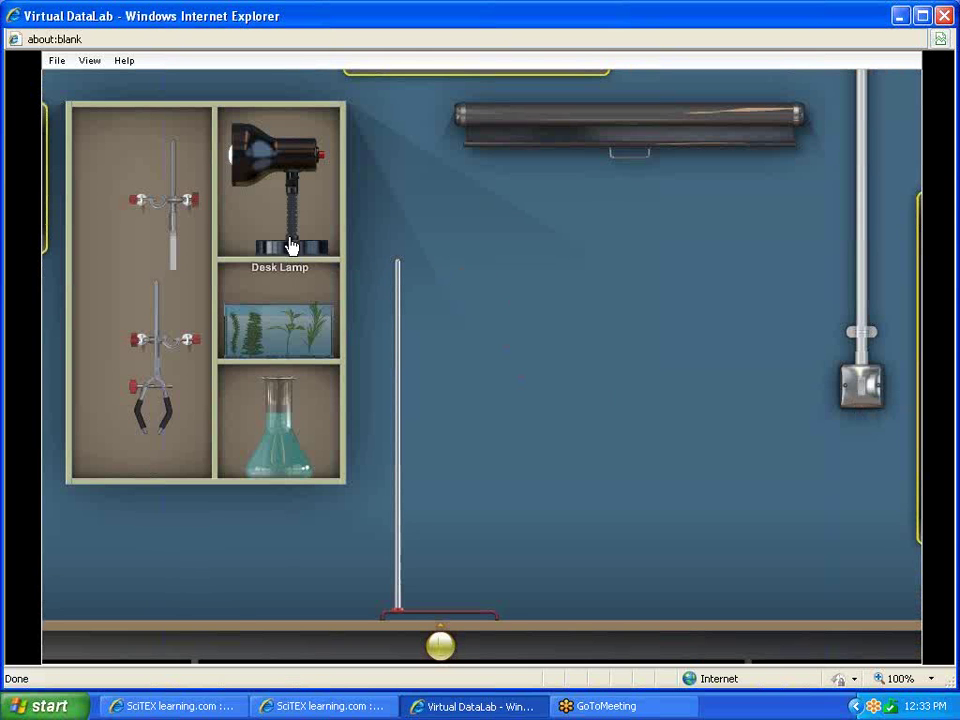
mouse_move(285, 251)
left_mouse_down()
mouse_move(634, 450)
mouse_move(651, 594)
left_mouse_up()
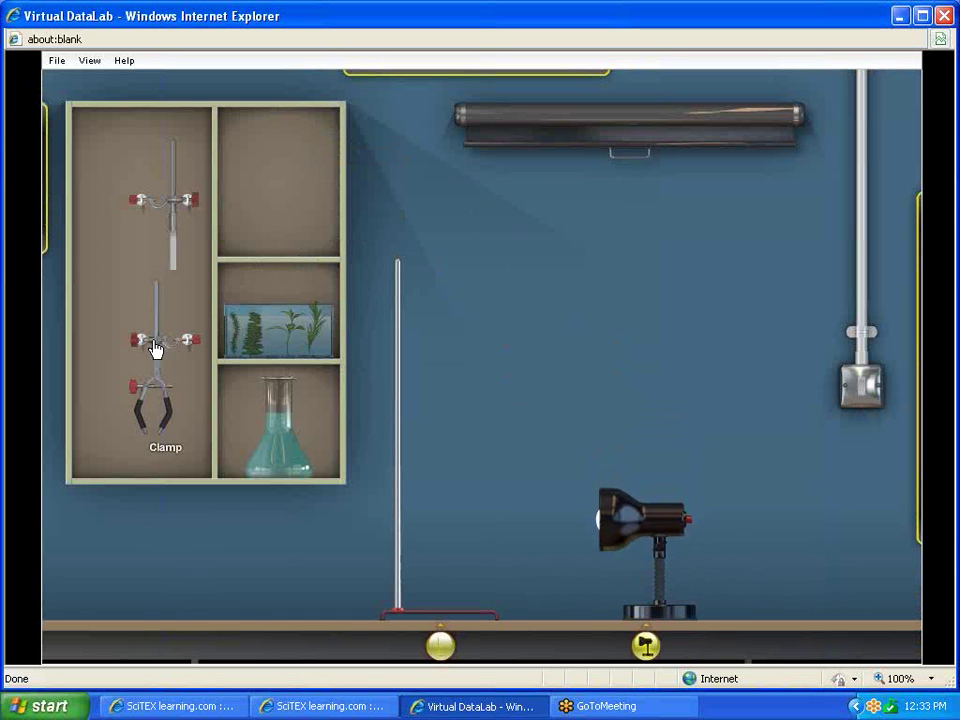
left_click_drag(154, 343, 530, 440)
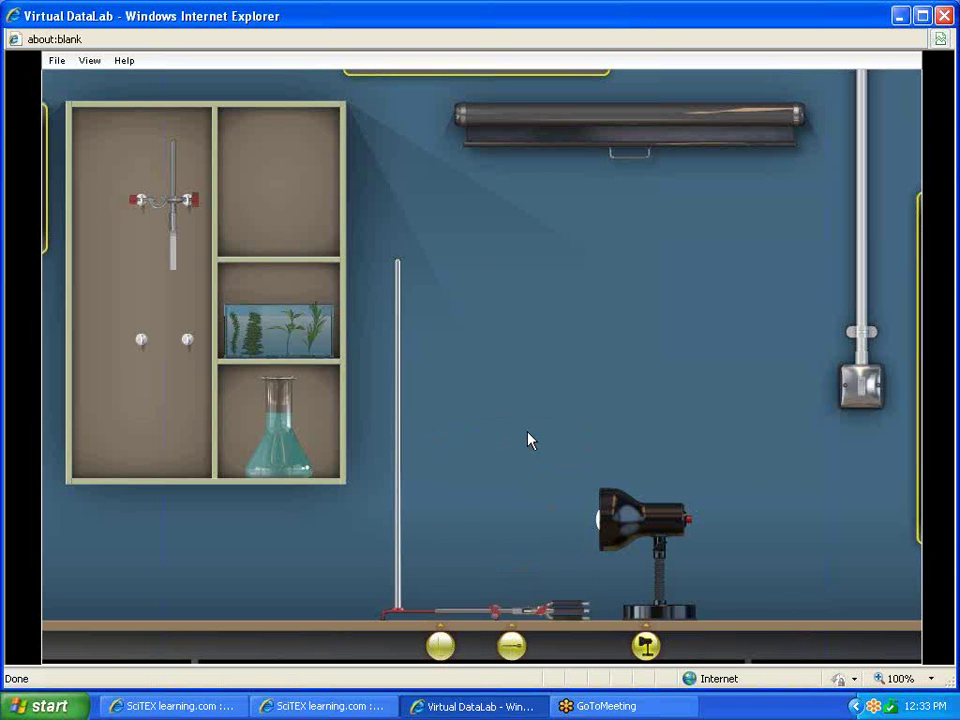
left_click_drag(531, 613, 403, 429)
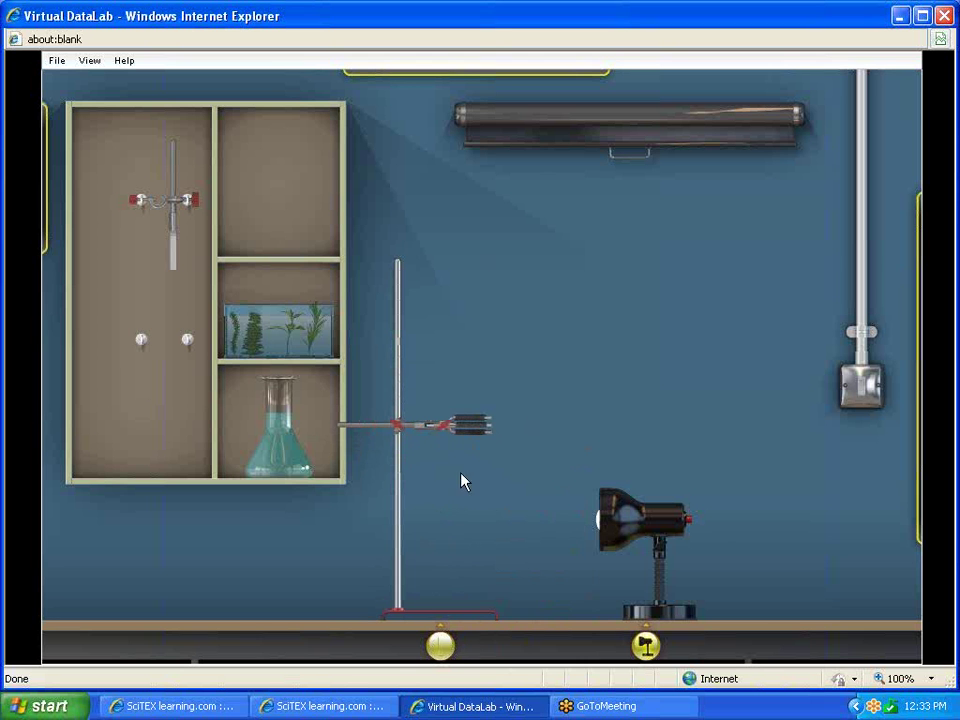
left_click_drag(279, 459, 469, 470)
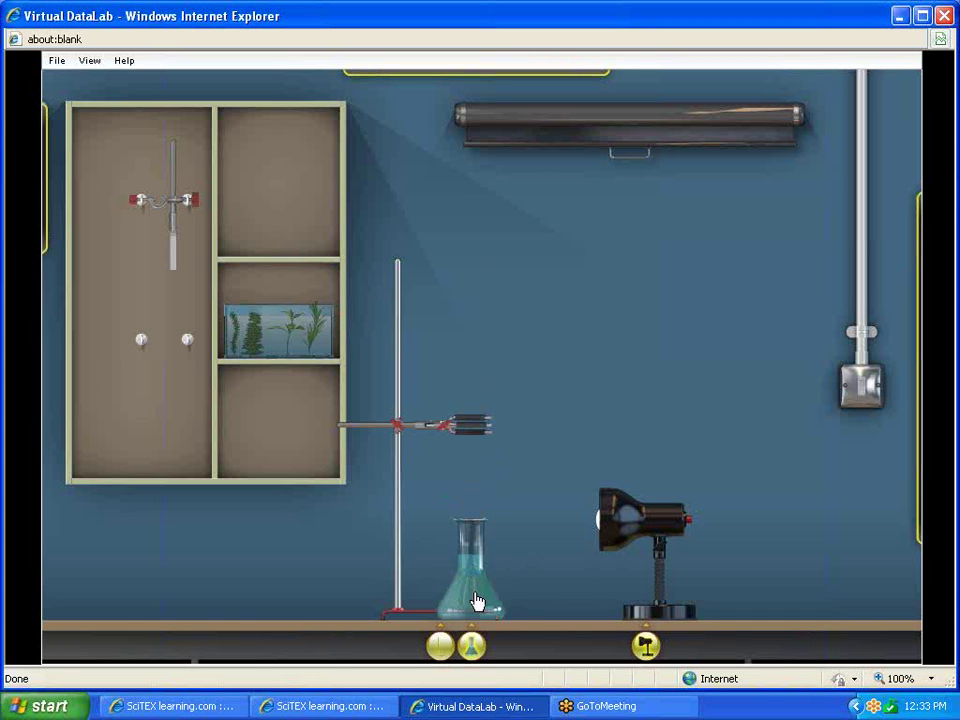
- Clamp the water flask, drop in an aquarium plant, and fix a second clamp low on the stand
left_click_drag(475, 603, 477, 443)
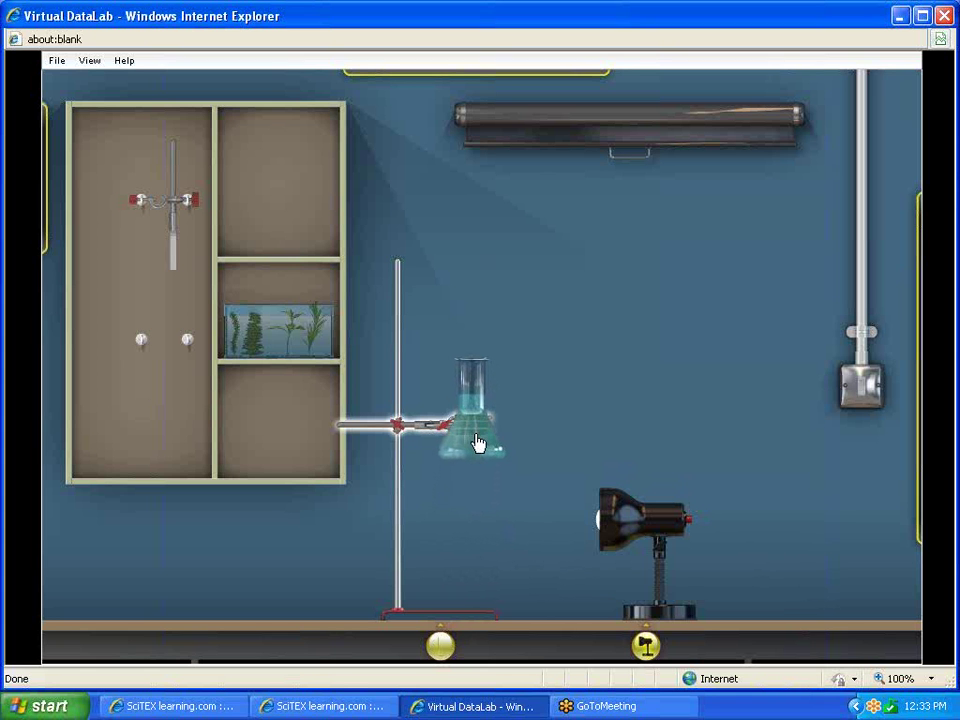
left_click_drag(477, 443, 477, 443)
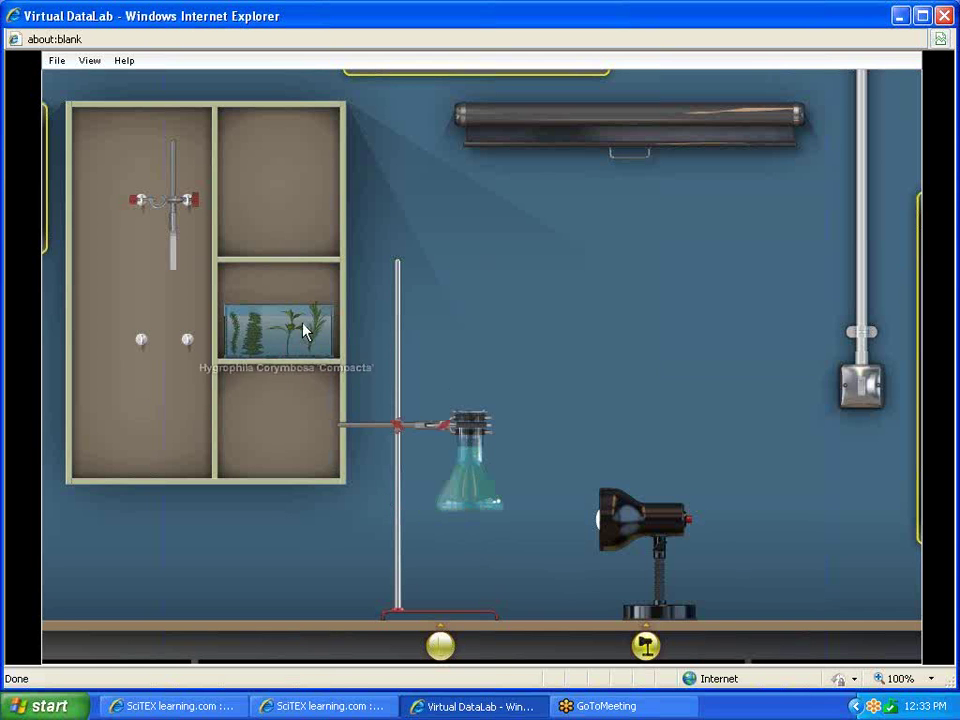
left_click_drag(291, 334, 470, 485)
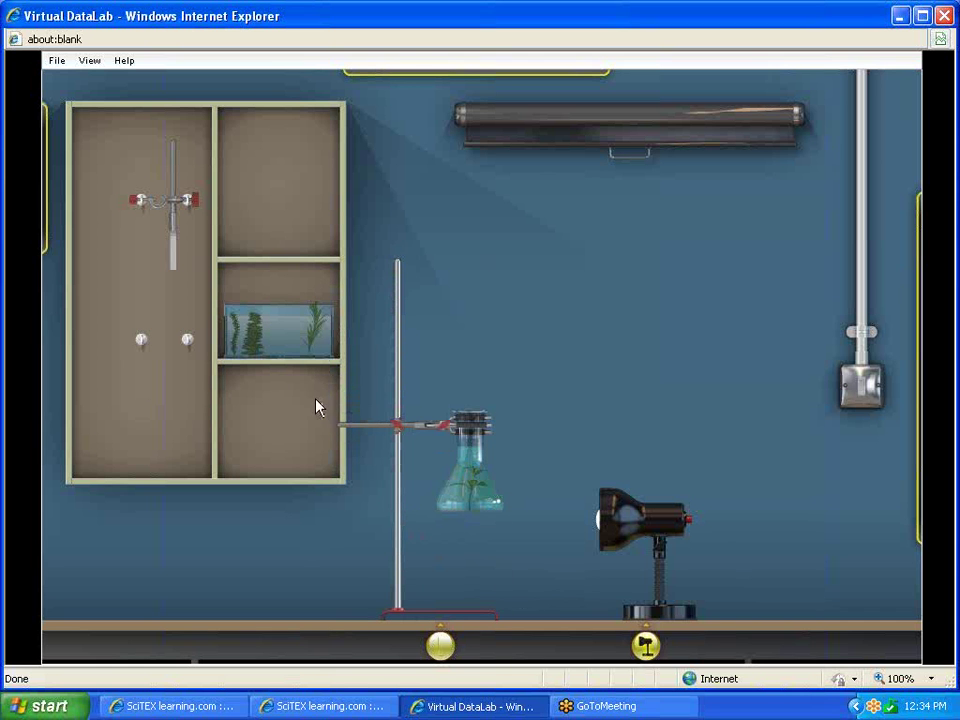
left_click_drag(175, 217, 401, 585)
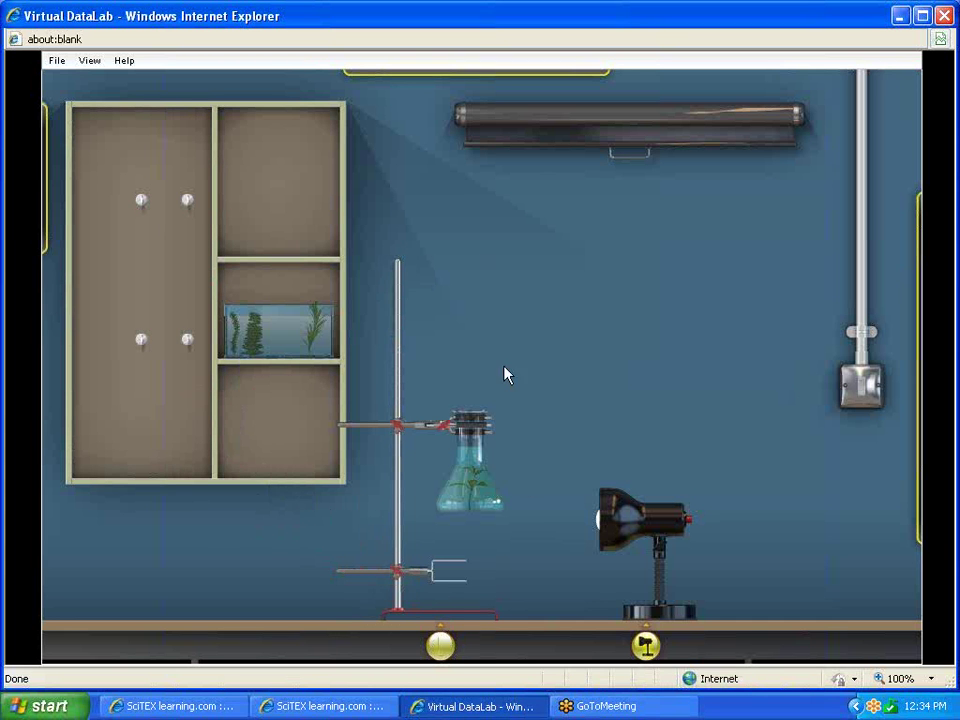
- Place the High Level Light Sensor in the lower clamp, then fit the Bubble Counter onto the flask
left_click(448, 84)
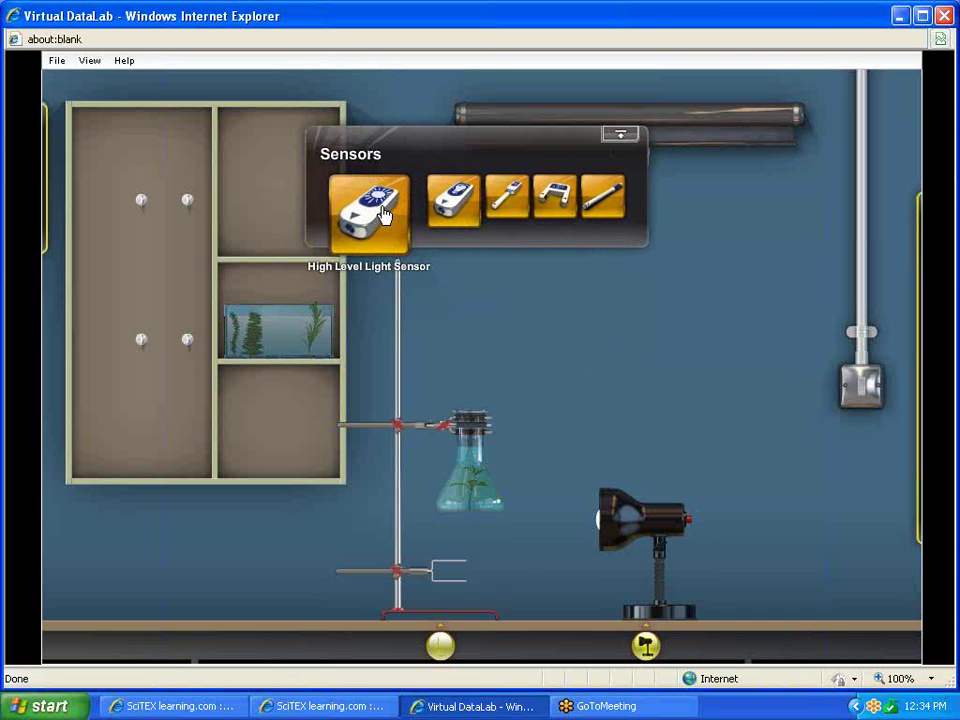
left_click_drag(375, 210, 456, 581)
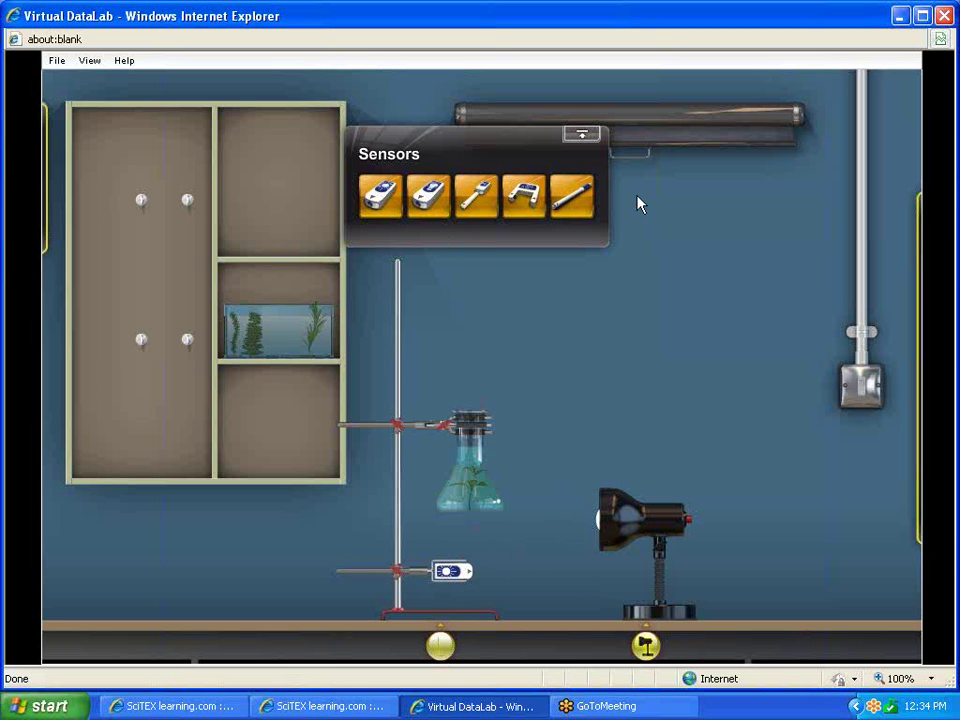
left_click_drag(630, 165, 659, 385)
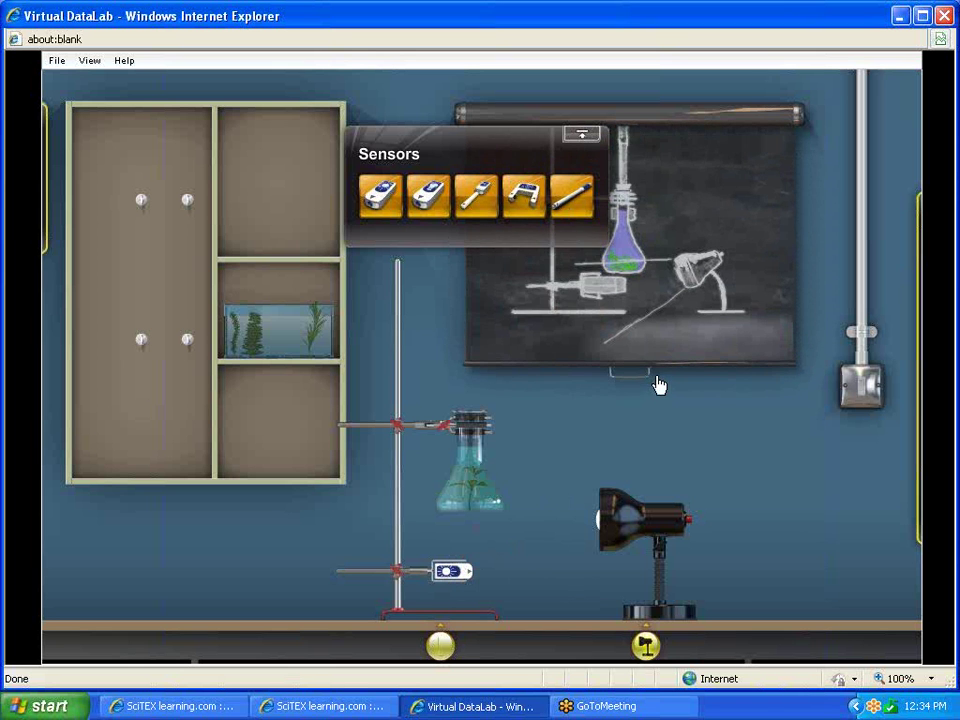
left_click(659, 385)
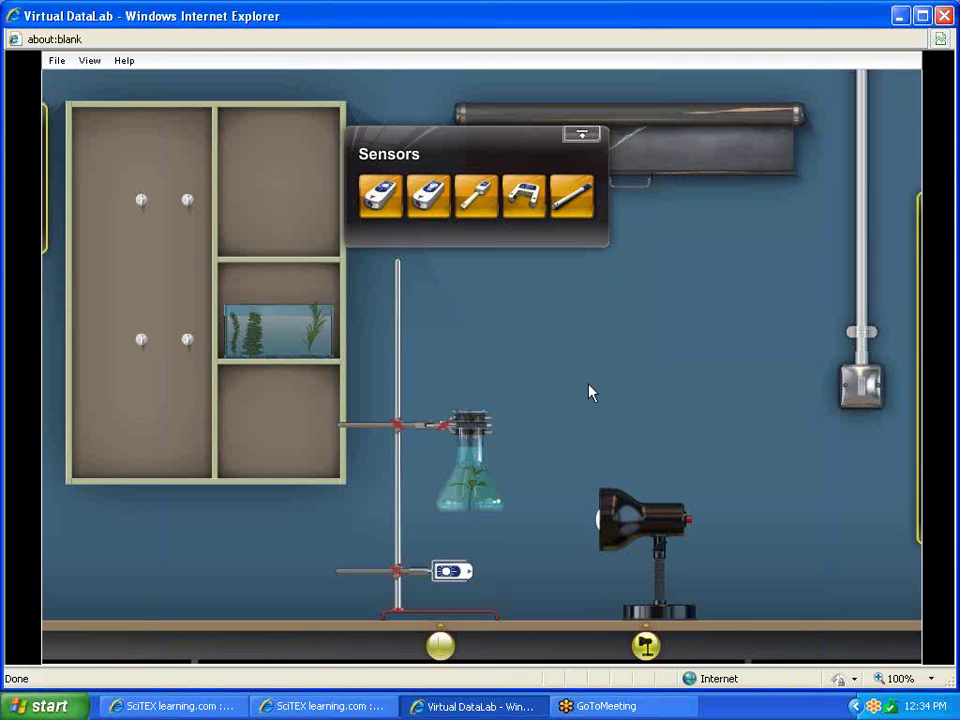
left_click_drag(525, 205, 471, 456)
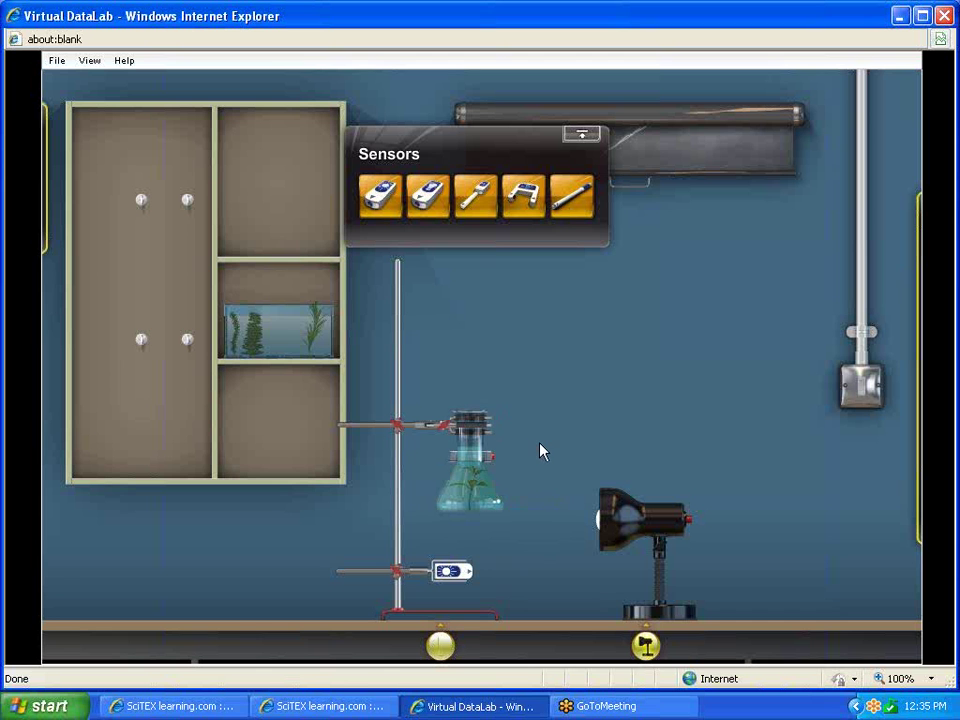
- Open the vLog datalogger and wire the light sensor to port 1 and the bubble counter to port 2
left_click(47, 180)
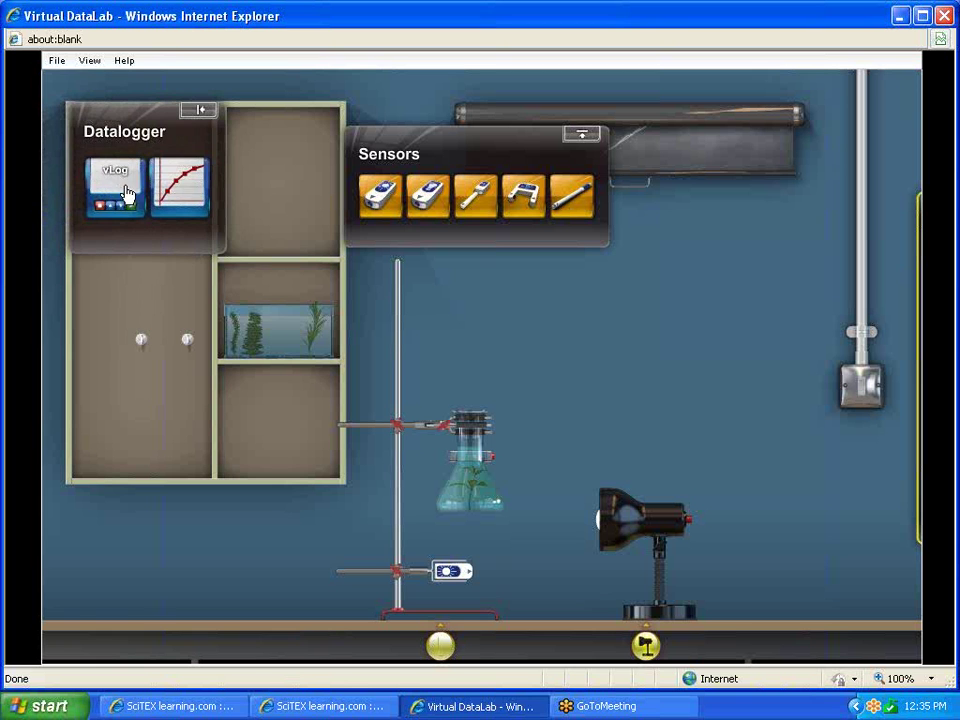
left_click(119, 189)
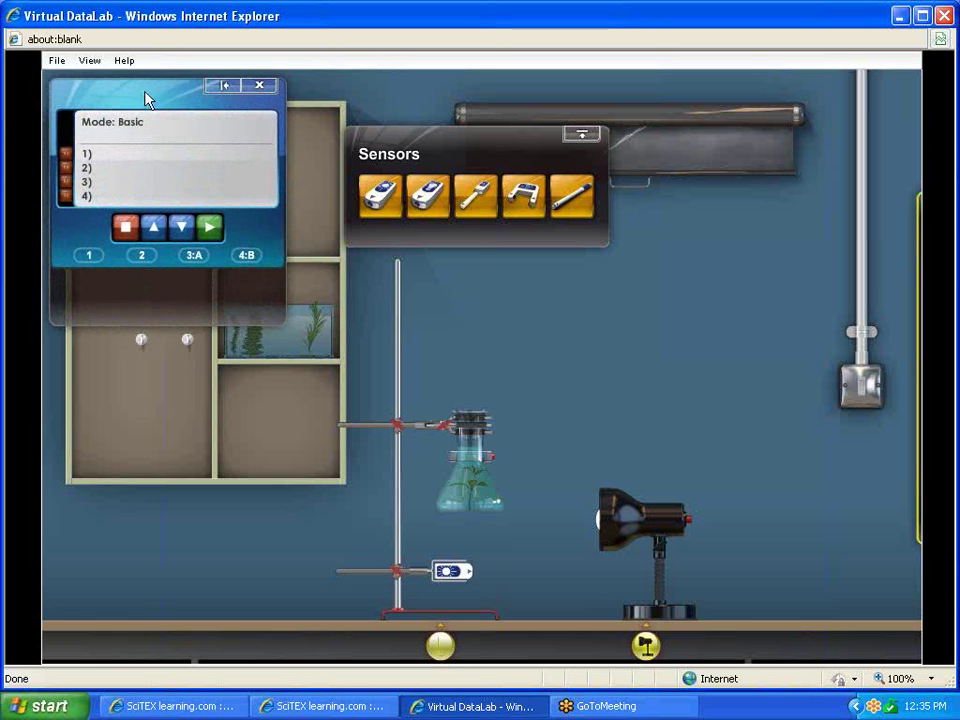
left_click_drag(145, 97, 155, 268)
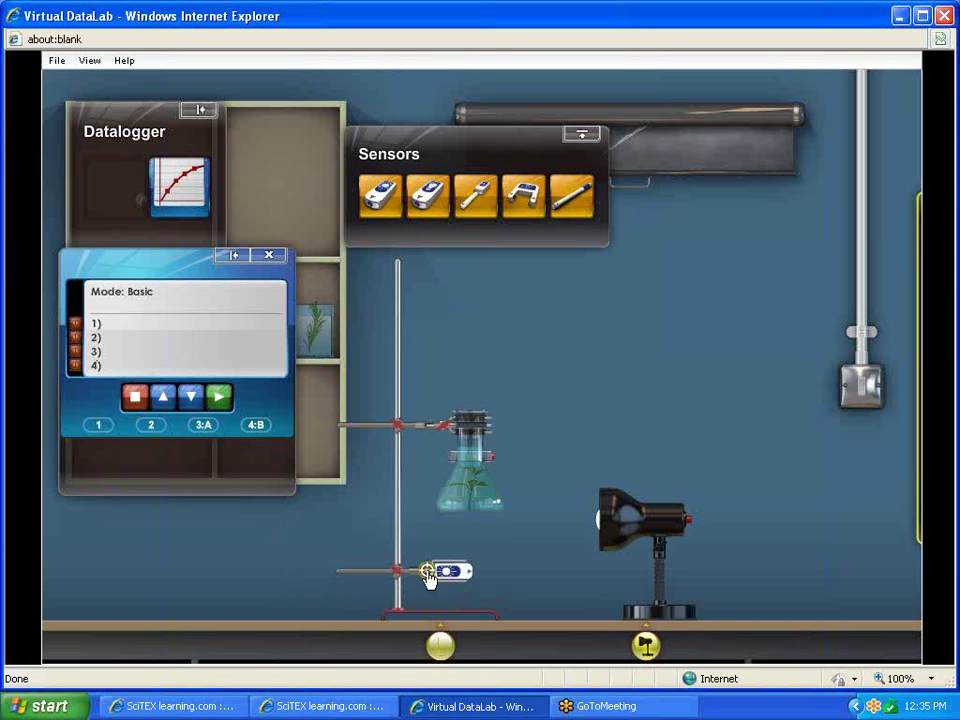
left_click_drag(435, 574, 97, 428)
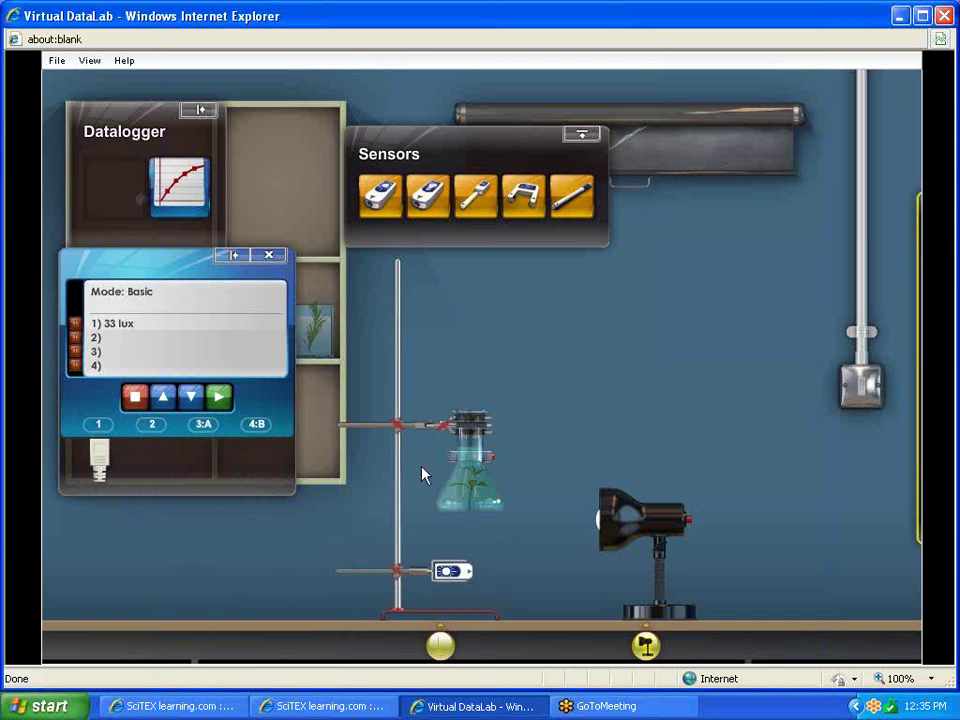
left_click_drag(443, 456, 153, 428)
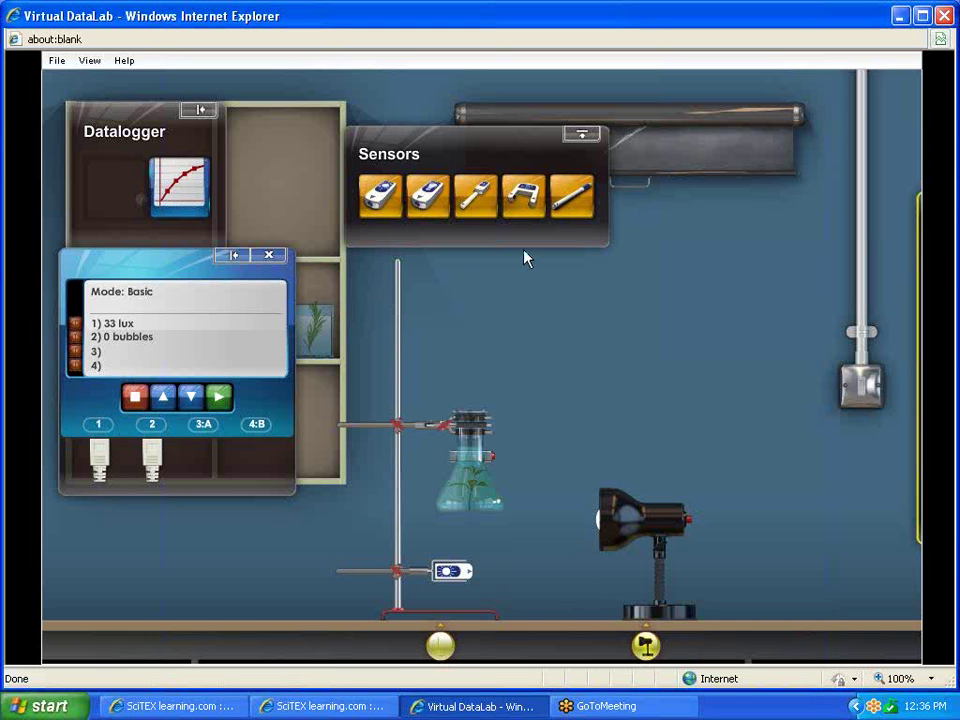
left_click(866, 390)
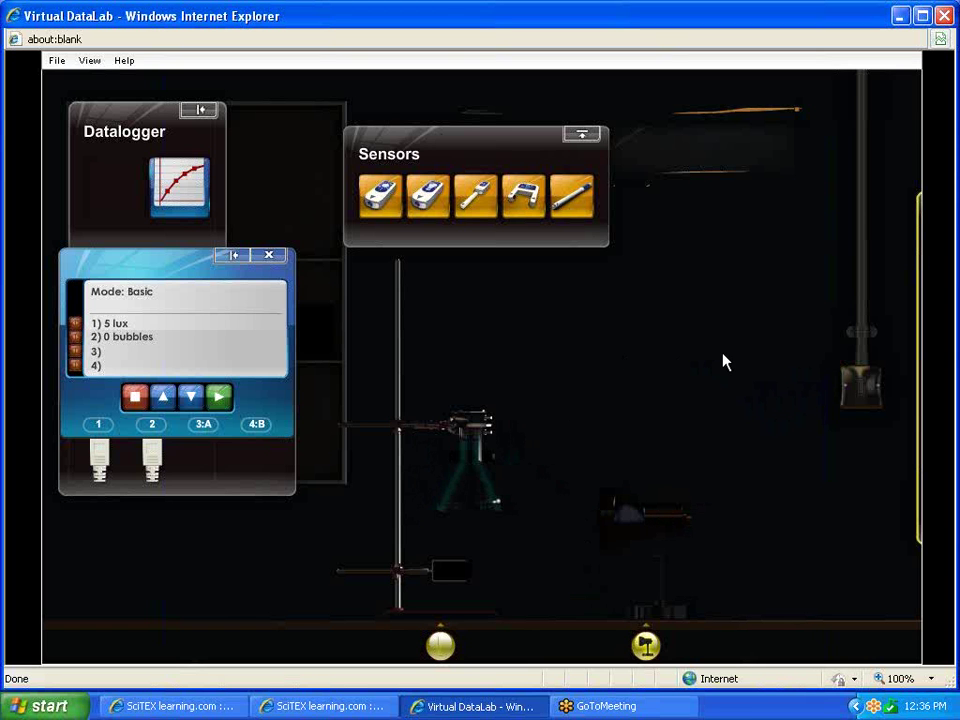
left_click(864, 392)
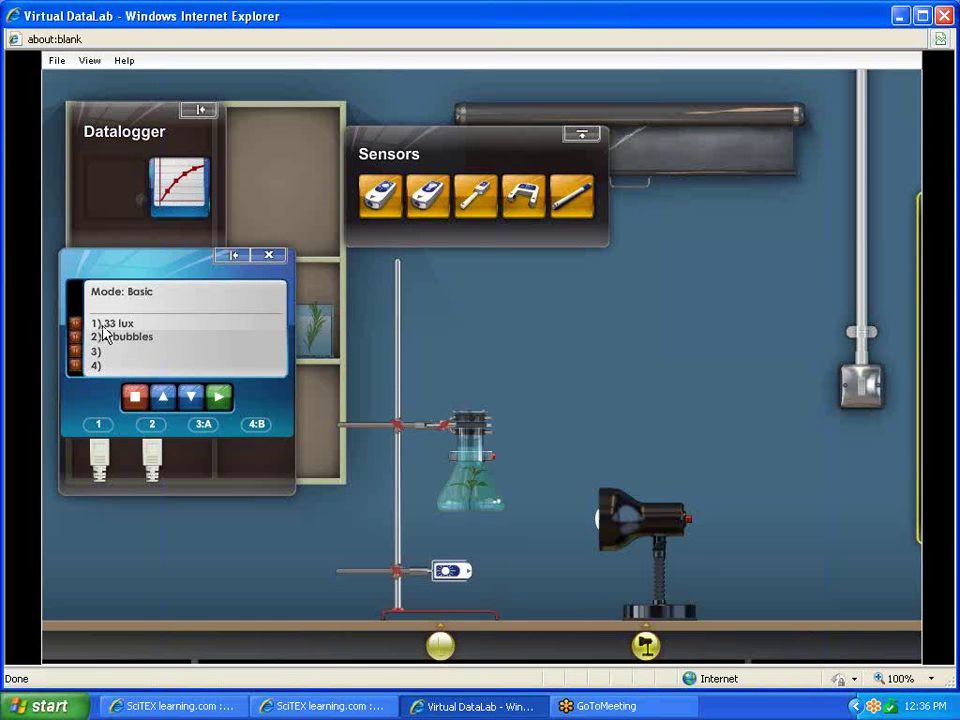
- Bring out the Helpers Measure tool and move its distance readout into the open lab area
mouse_move(473, 474)
left_click(911, 330)
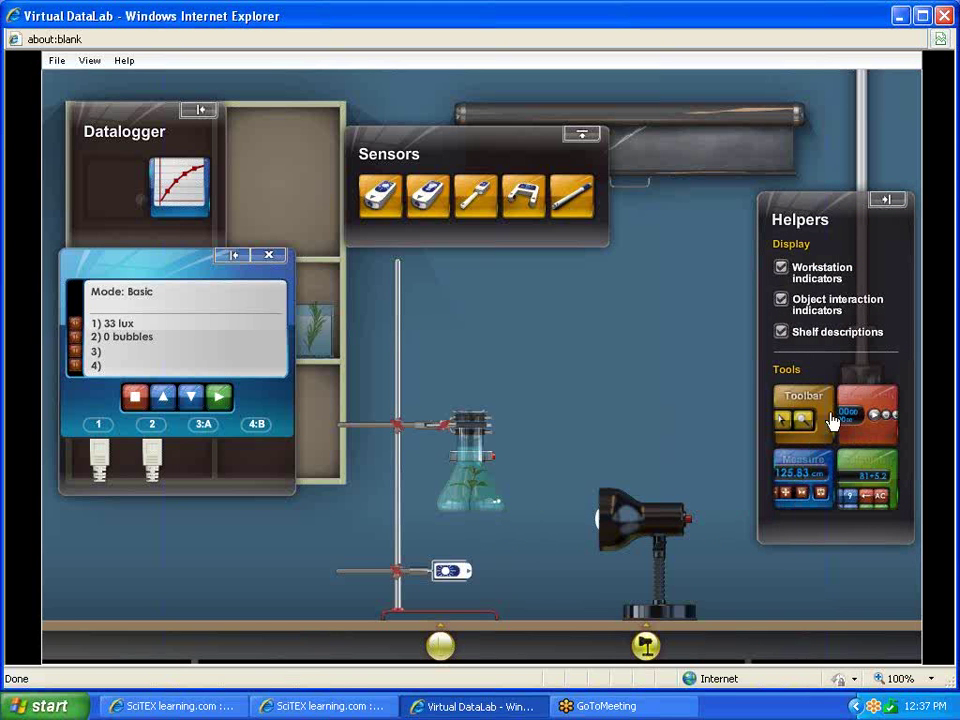
left_click(805, 467)
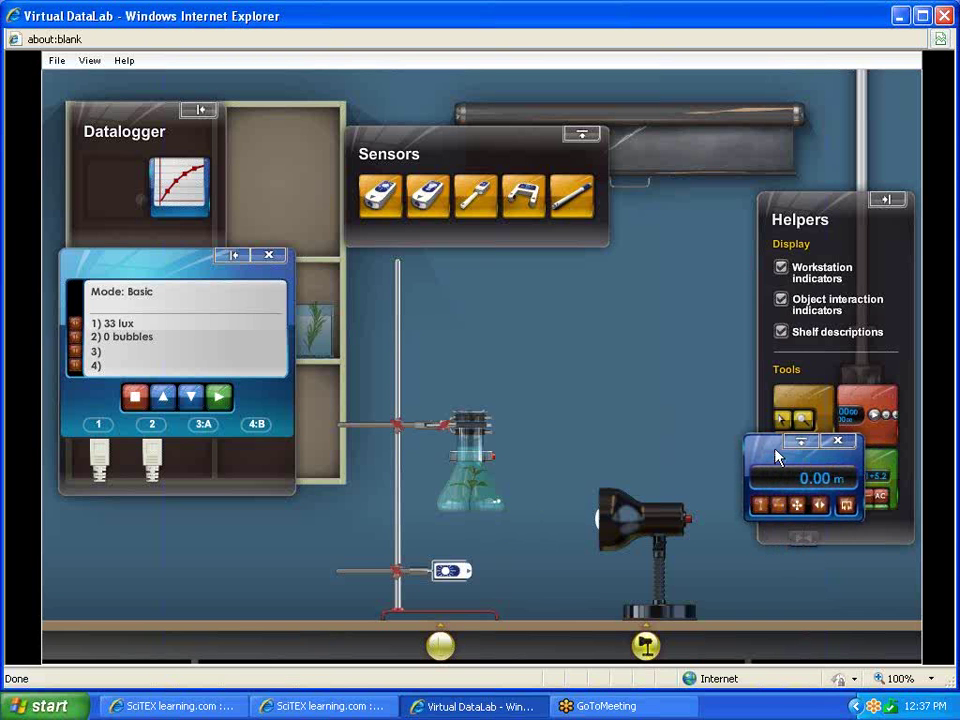
left_click_drag(778, 456, 594, 321)
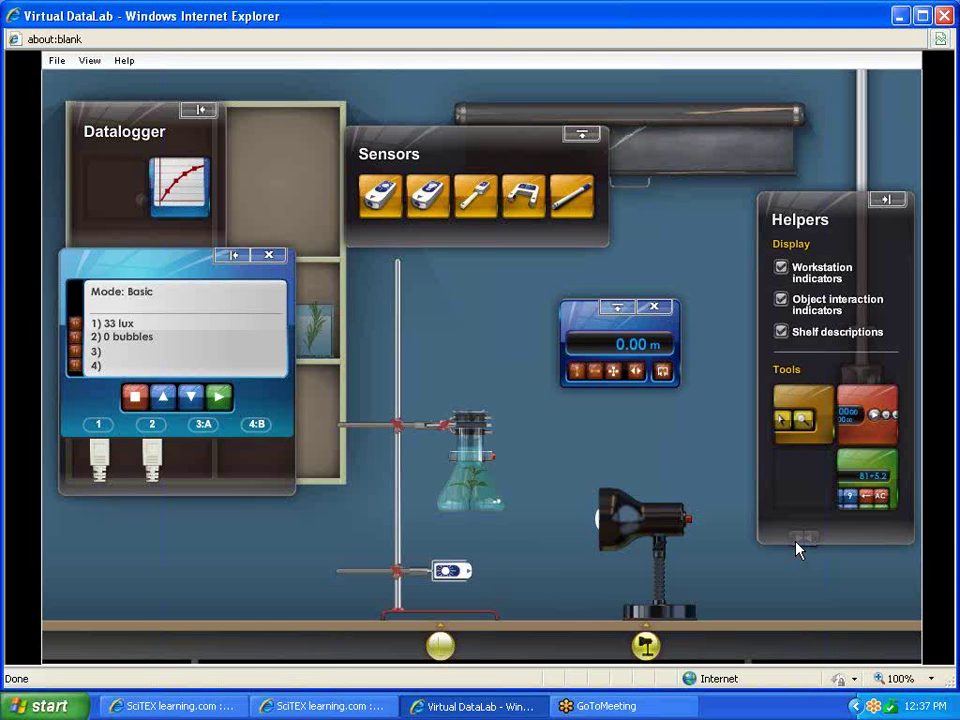
mouse_move(795, 549)
left_mouse_down()
mouse_move(784, 555)
mouse_move(801, 446)
left_mouse_up()
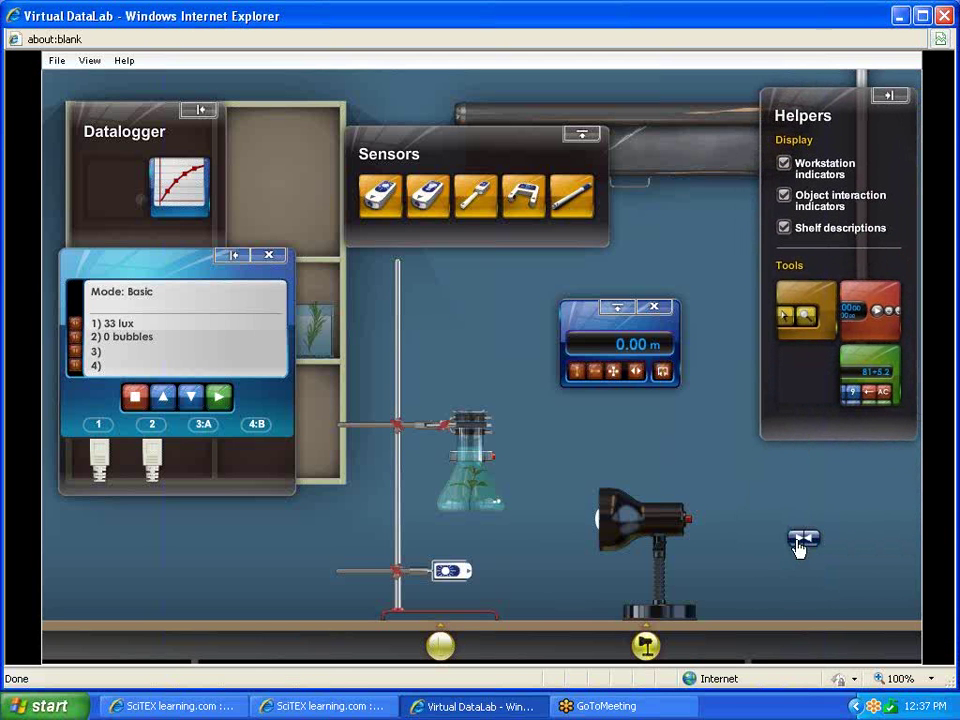
- Lay the measuring tape from the flask and shorten it until it reads 0.05 m
mouse_move(796, 549)
left_mouse_down()
mouse_move(627, 447)
mouse_move(510, 540)
mouse_move(529, 598)
mouse_move(527, 364)
mouse_move(630, 315)
mouse_move(444, 508)
mouse_move(478, 390)
mouse_move(561, 594)
mouse_move(494, 320)
left_mouse_up()
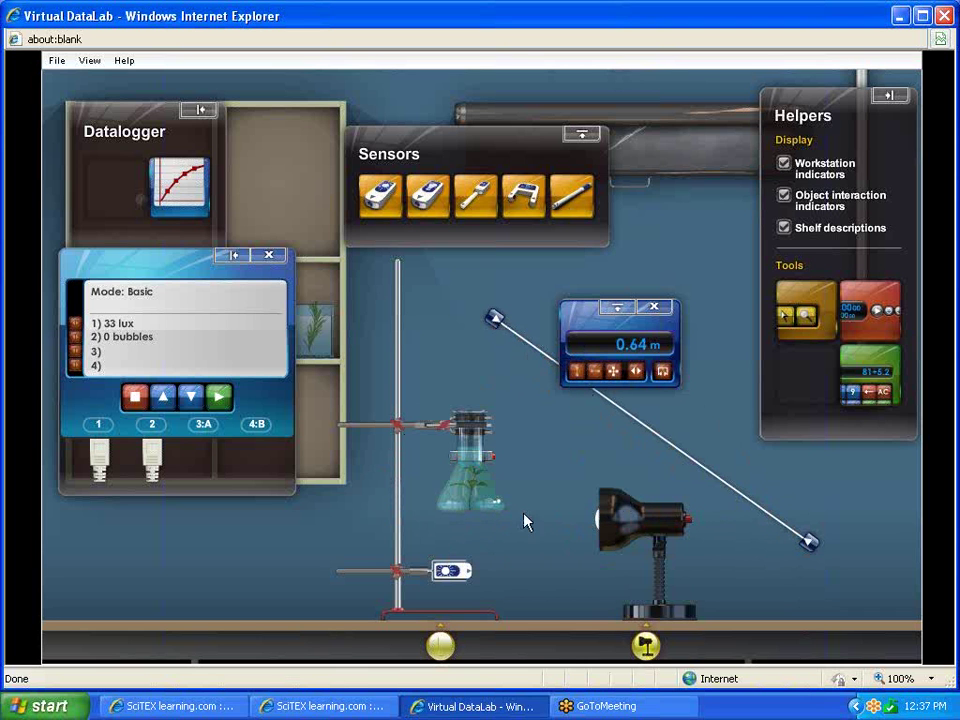
left_click(595, 374)
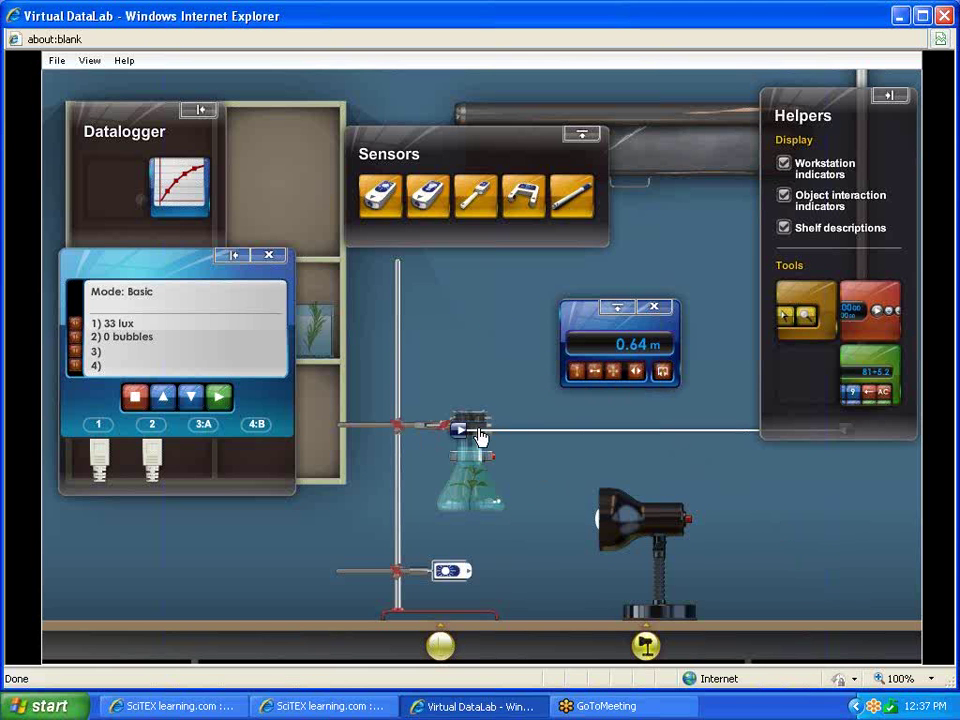
left_click_drag(479, 436, 467, 531)
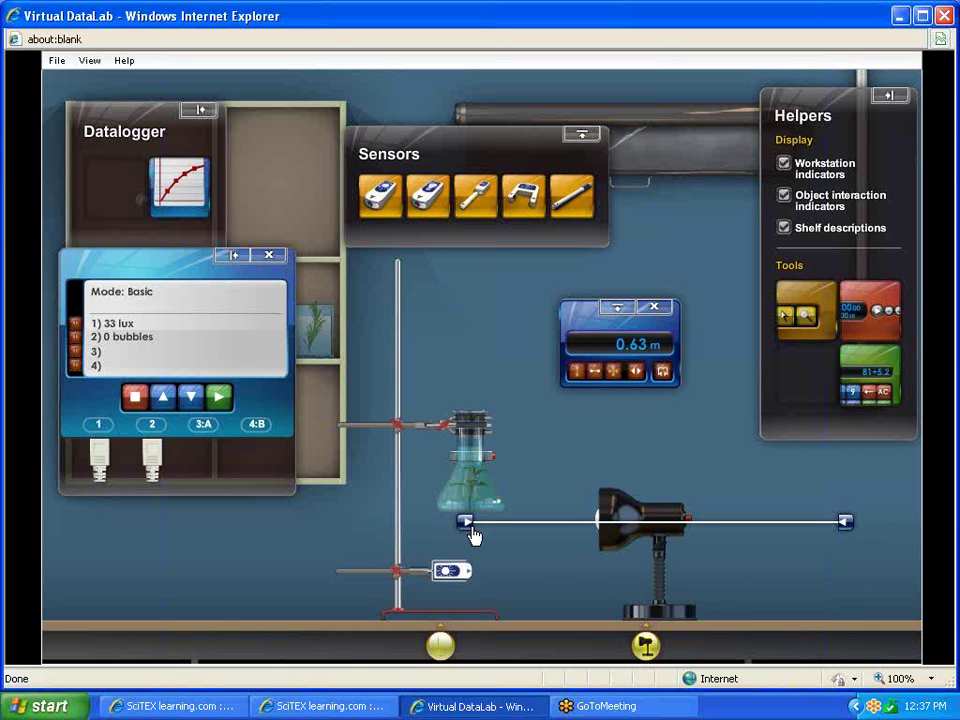
left_click_drag(846, 527, 514, 536)
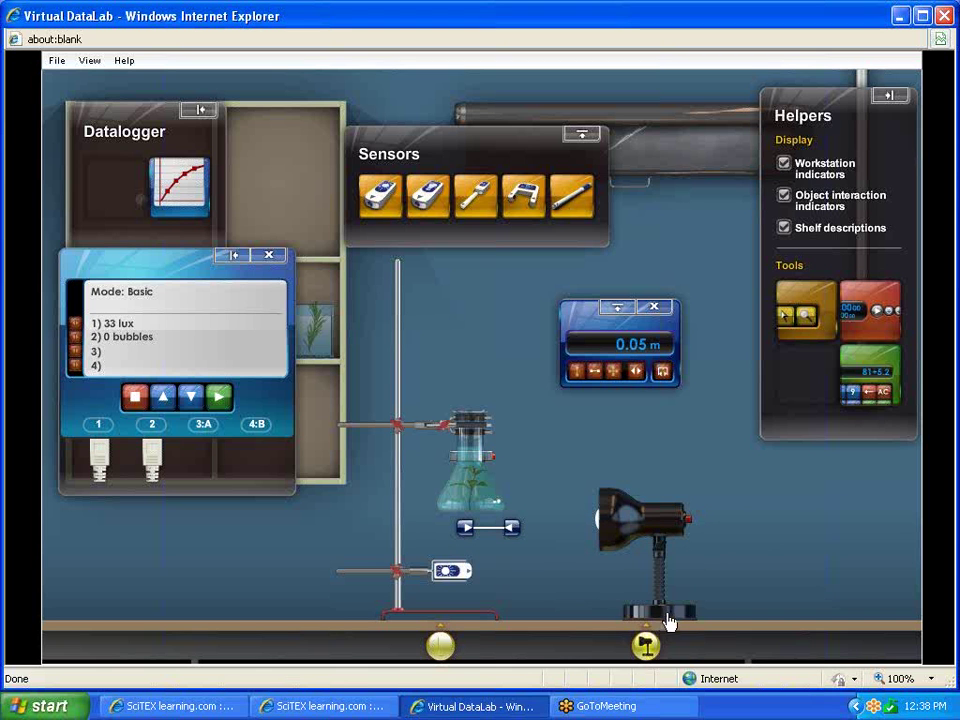
- Move the lamp to the tape end, lower the flask to lamp height, put the tape away, and place a stopwatch
left_click_drag(668, 622, 593, 622)
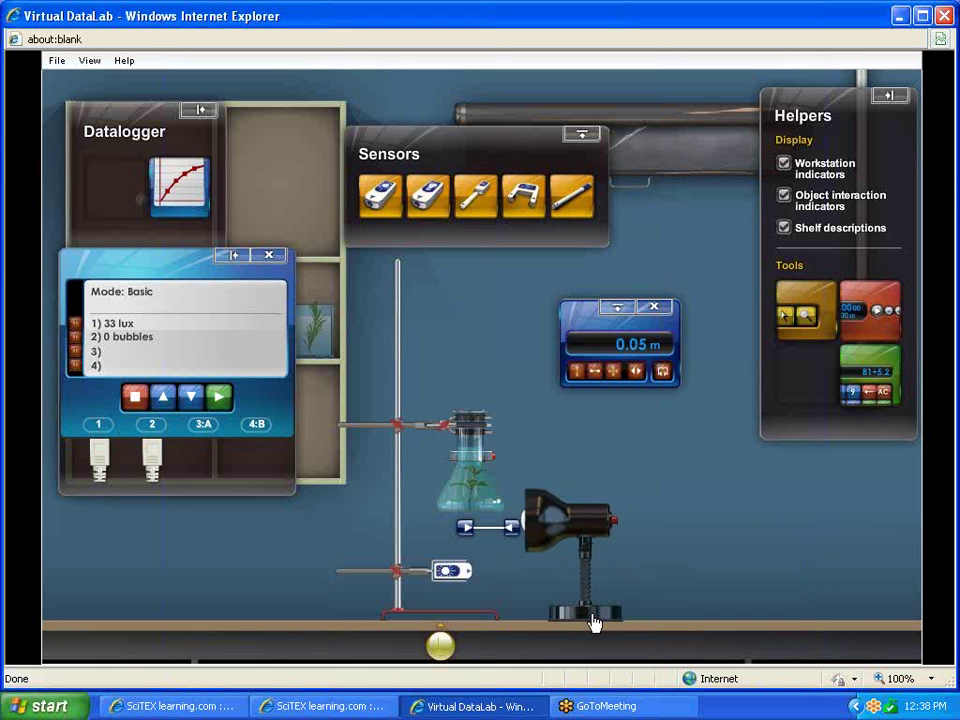
left_click_drag(418, 437, 402, 466)
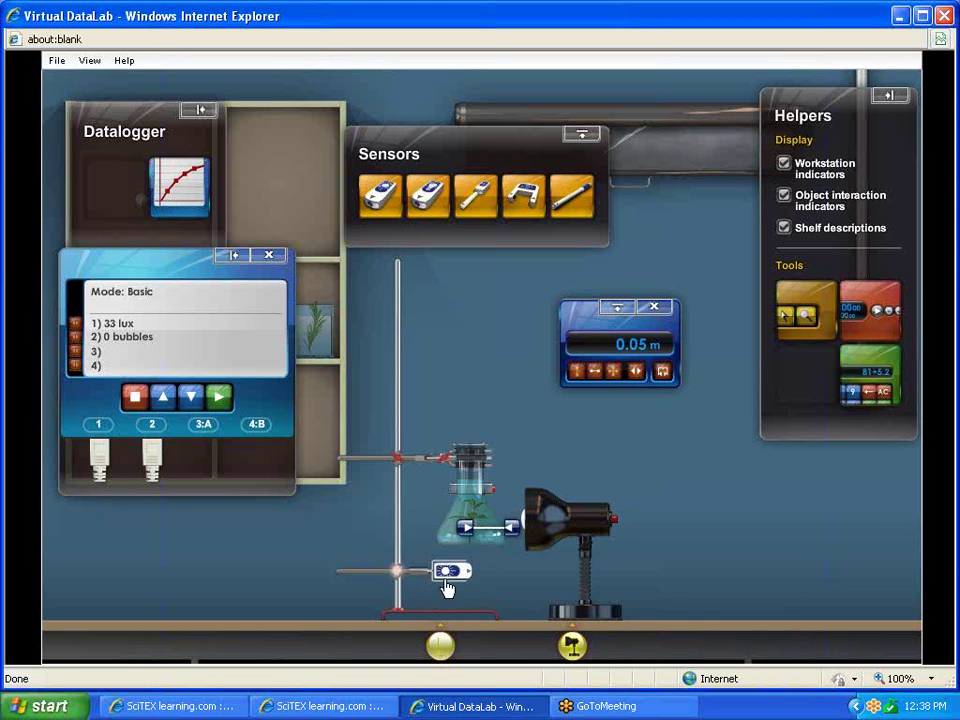
left_click(656, 307)
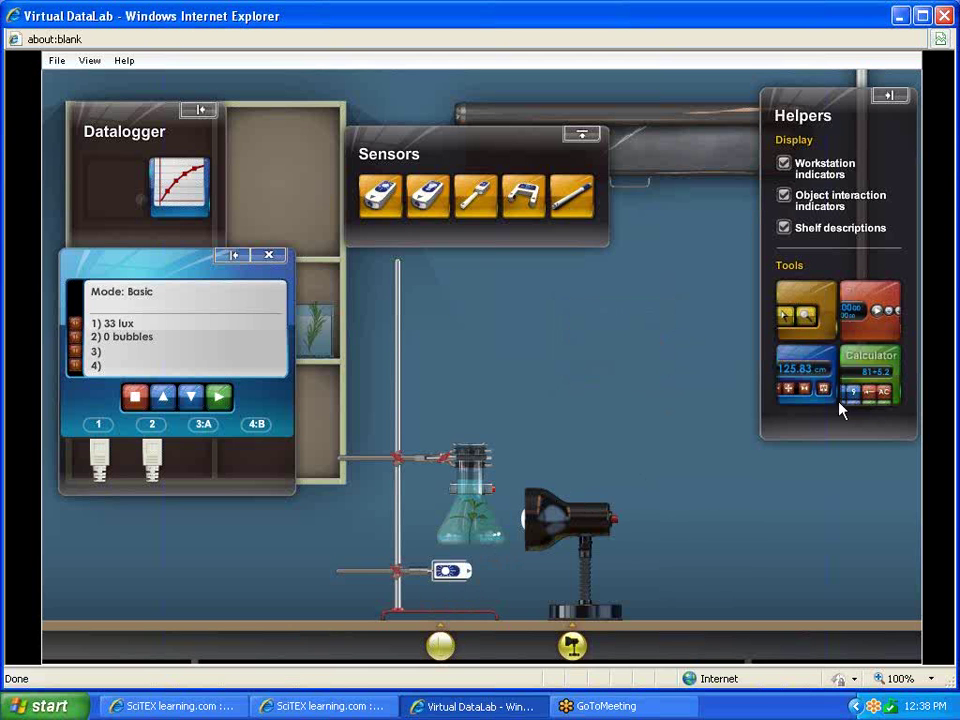
left_click(873, 299)
left_click_drag(873, 299, 561, 333)
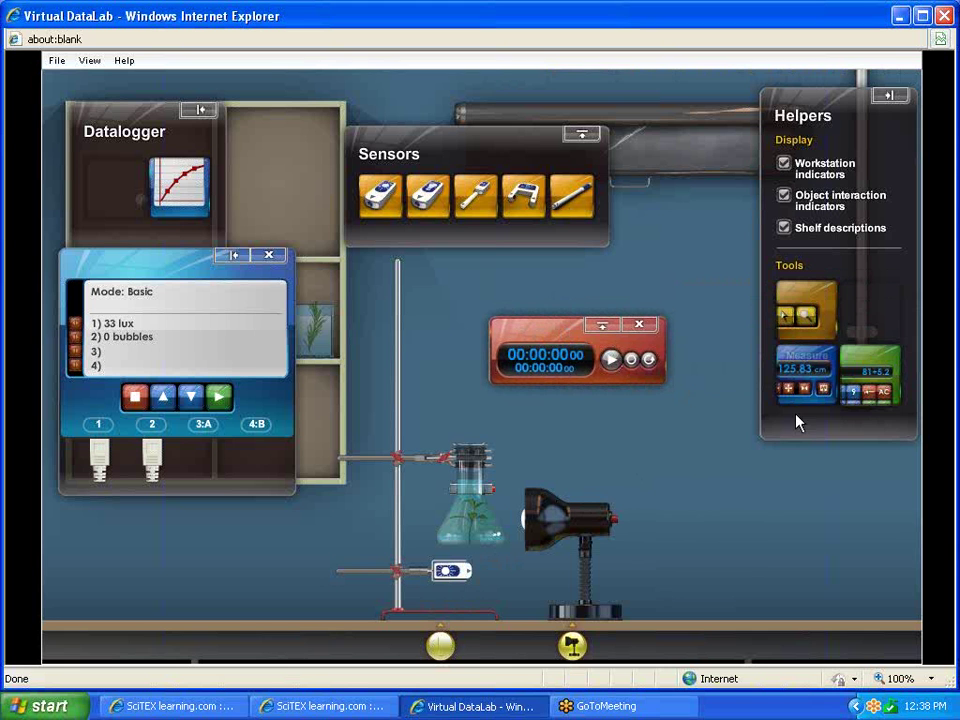
- Zoom in and out on the flask and lamp, remove the stopwatch, and move the datalogger down-left
left_click(809, 320)
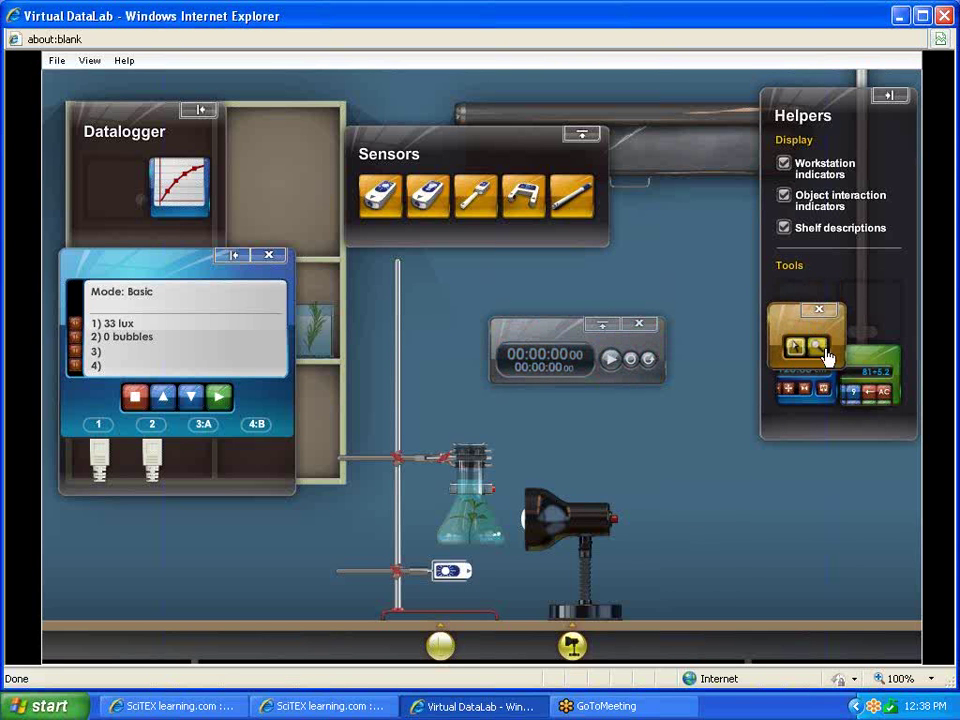
left_click(818, 348)
left_click(517, 519)
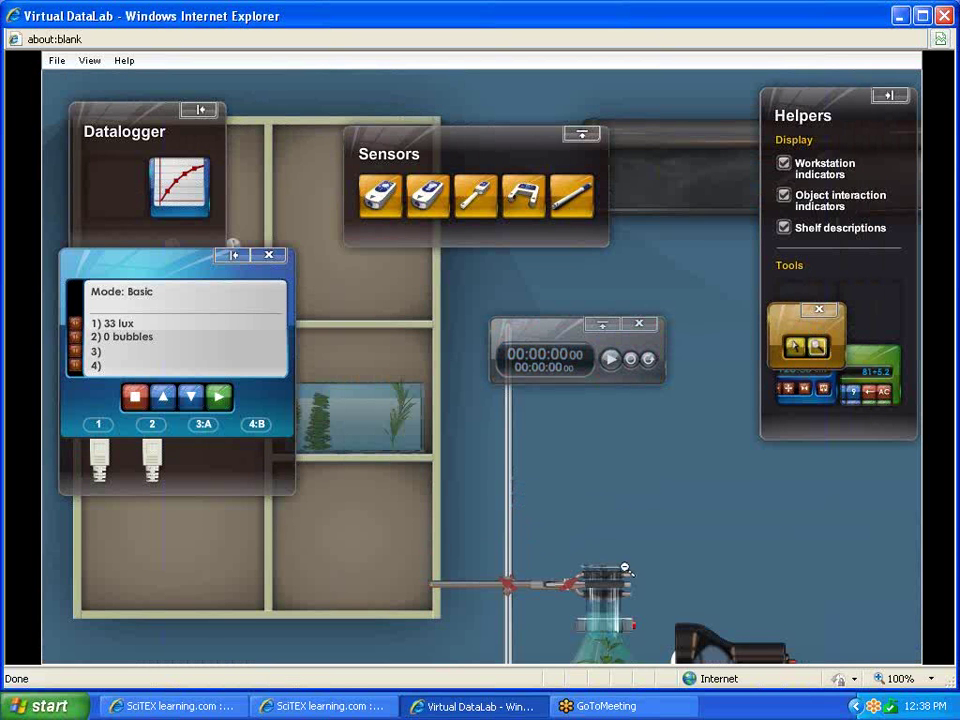
left_click(705, 535)
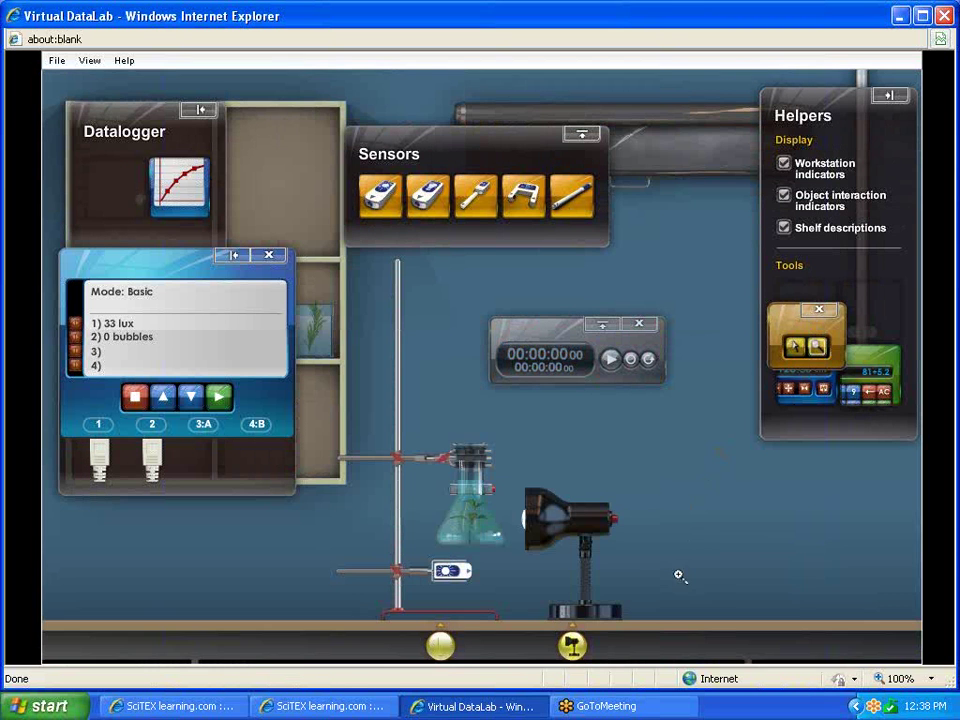
left_click(530, 555)
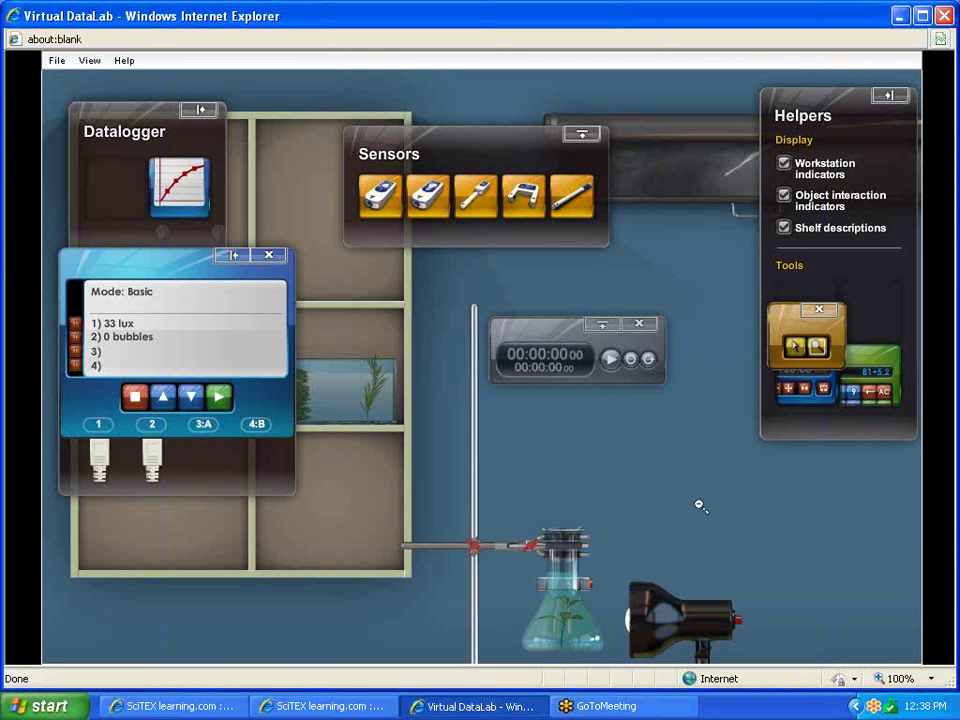
left_click(725, 493)
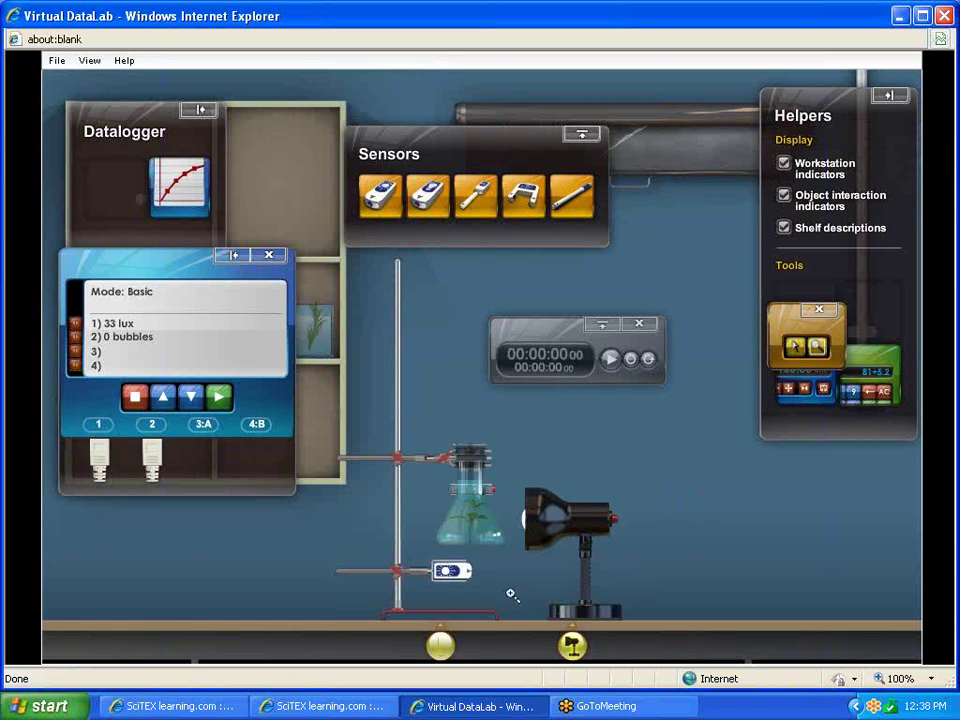
left_click(480, 585)
left_click(623, 547)
left_click(632, 326)
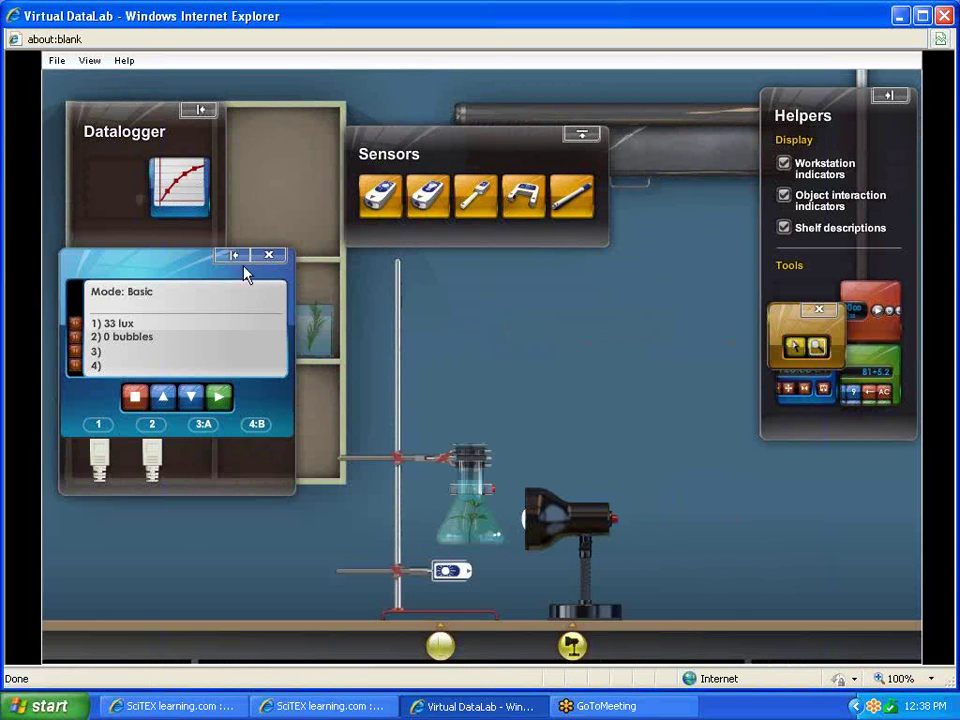
left_click_drag(245, 272, 178, 360)
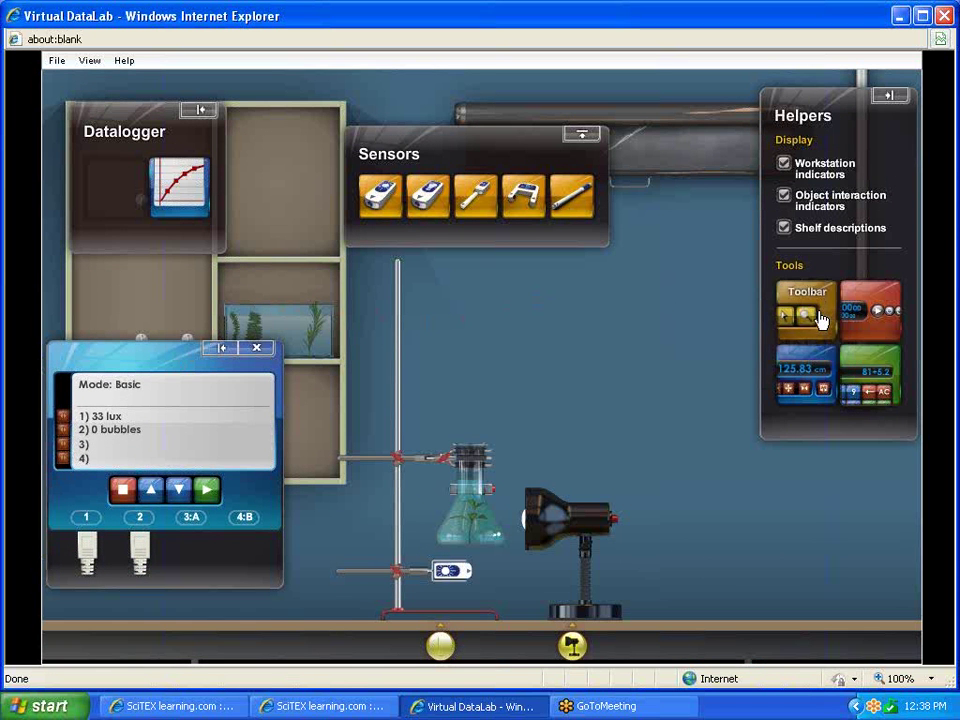
left_click(868, 370)
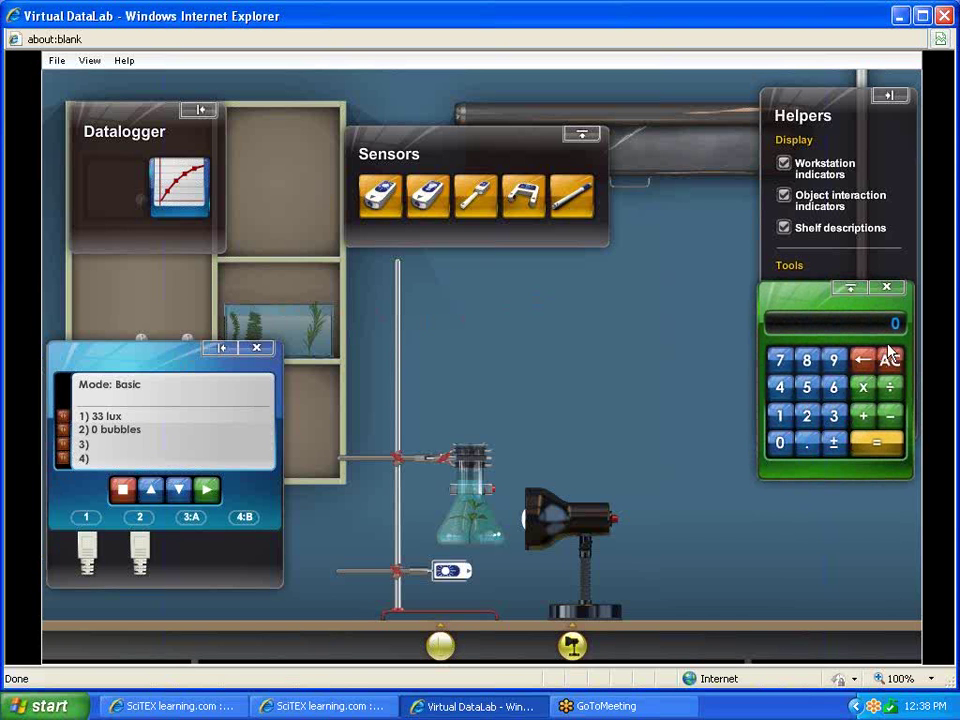
left_click(887, 290)
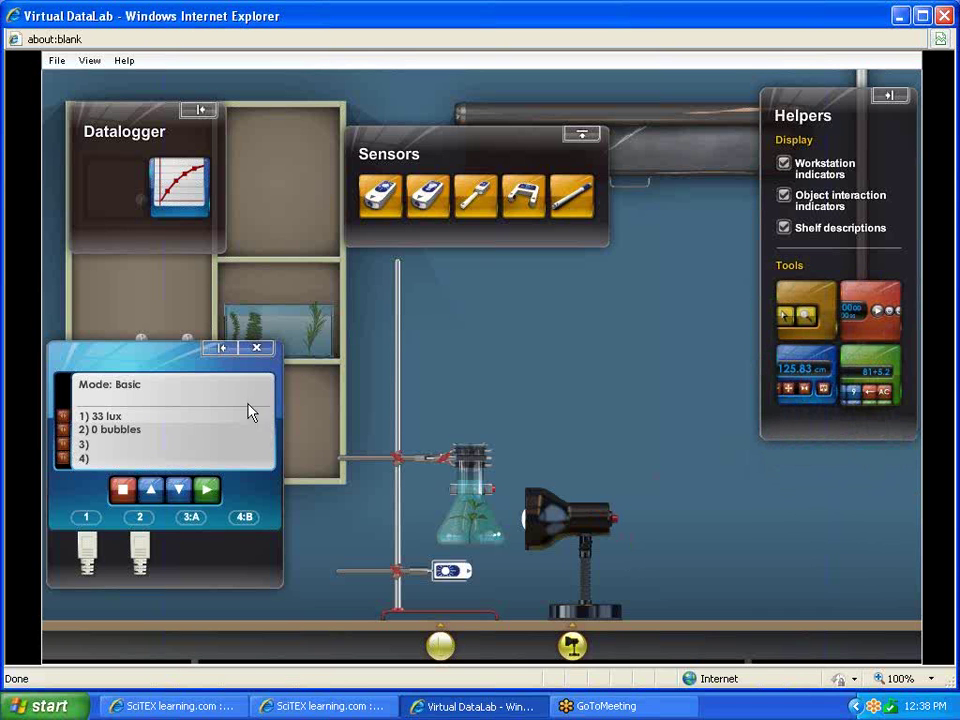
- Close the sensor and helper panels and move the datalogger display up beside the top-left cabinet
left_click(592, 140)
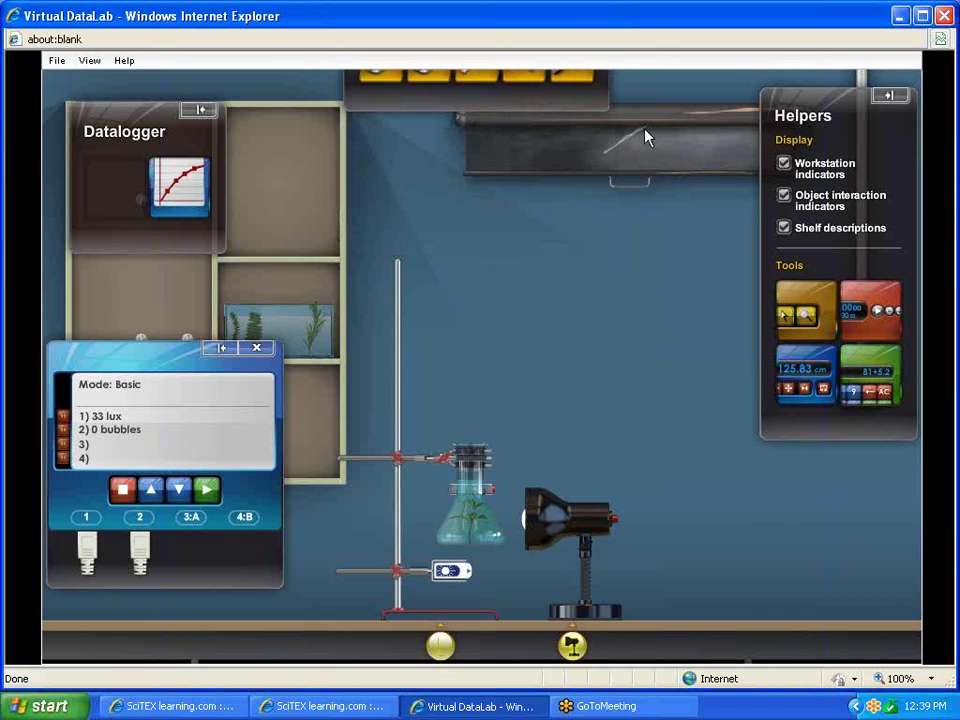
left_click(887, 95)
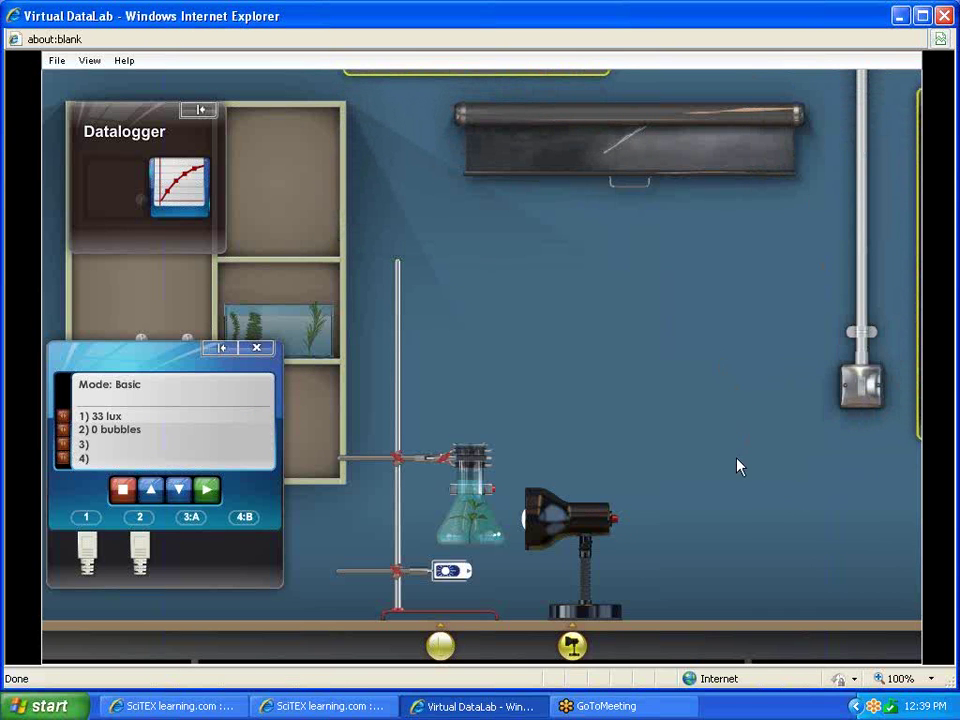
left_click_drag(148, 346, 178, 125)
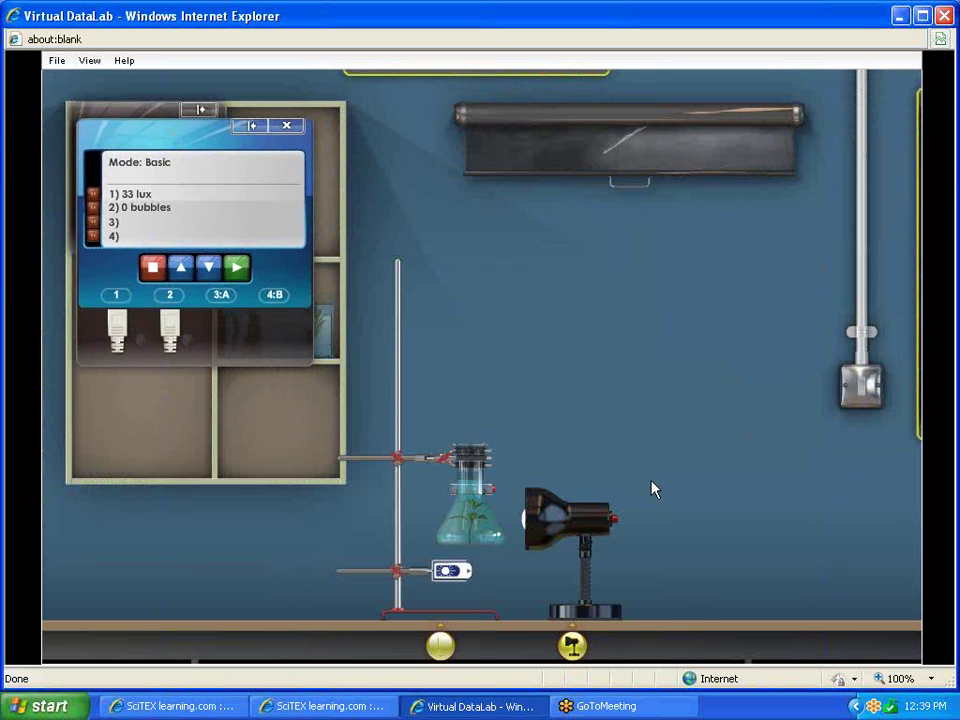
- Place a stopwatch in the middle of the lab and switch off the room lights
left_click(920, 291)
left_click_drag(878, 306, 657, 313)
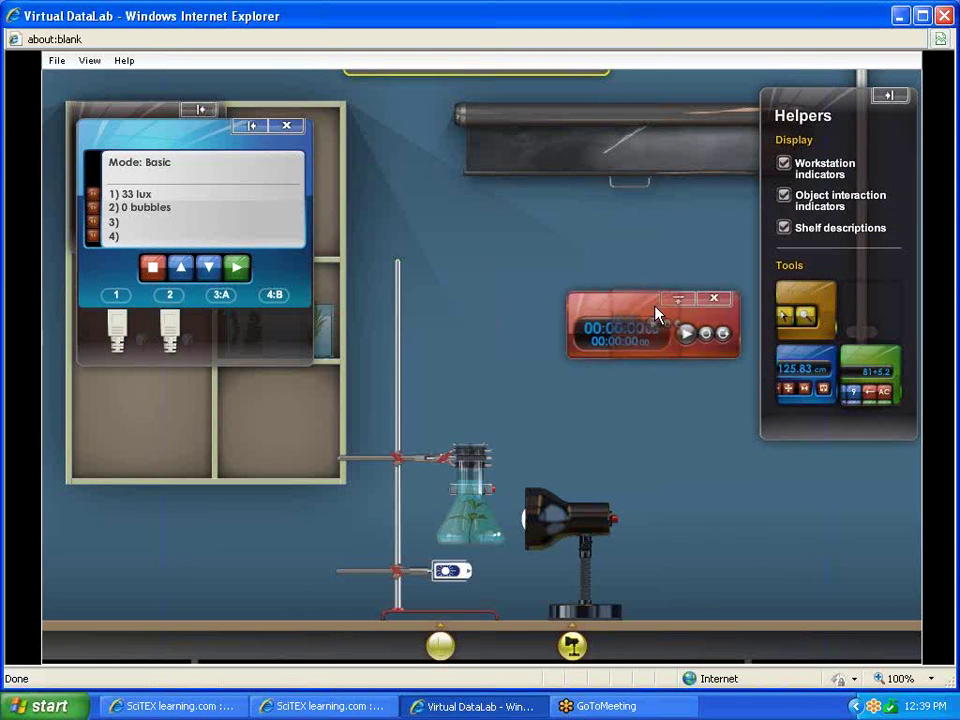
left_click(889, 95)
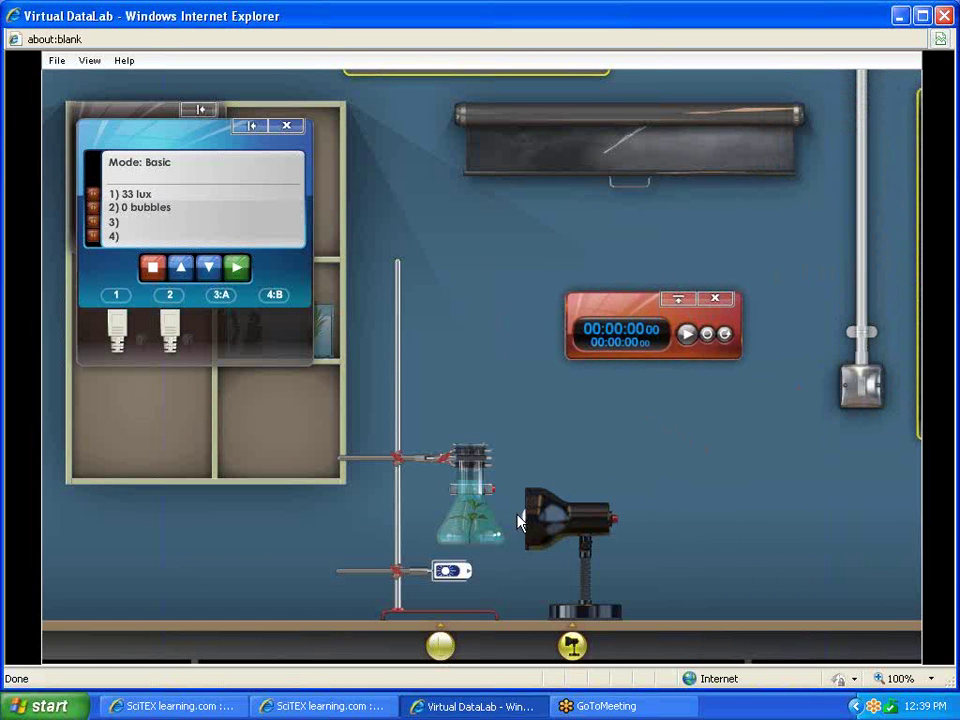
left_click(476, 511)
left_click(866, 389)
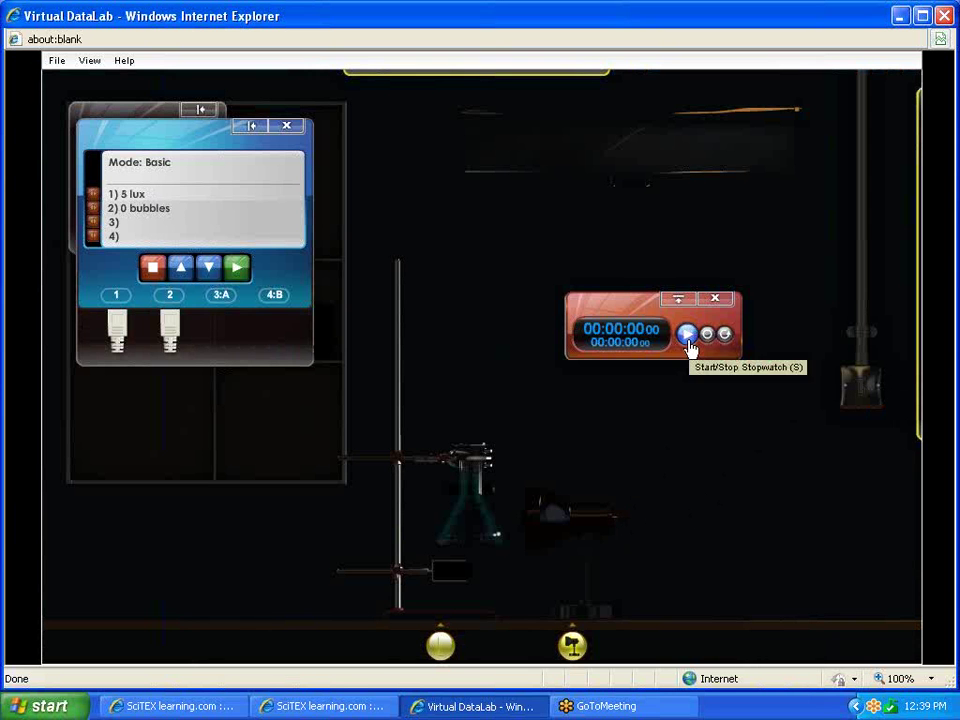
- Light the lamp and time the trial for about 31 seconds, logging 378 bubbles
left_click(616, 522)
left_click(687, 335)
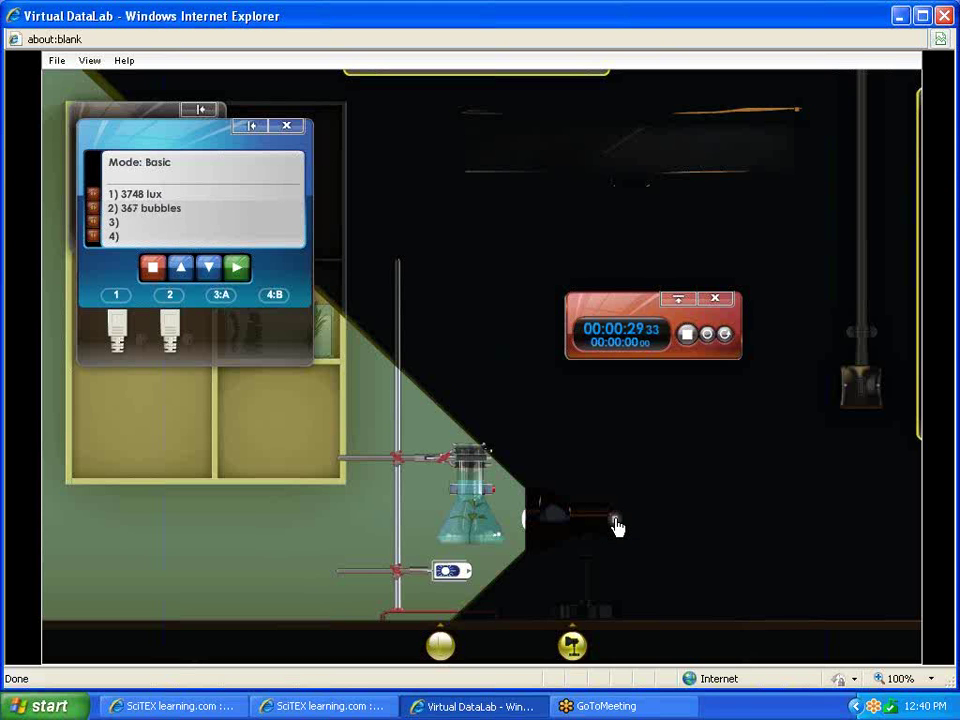
left_click(616, 527)
left_click(686, 336)
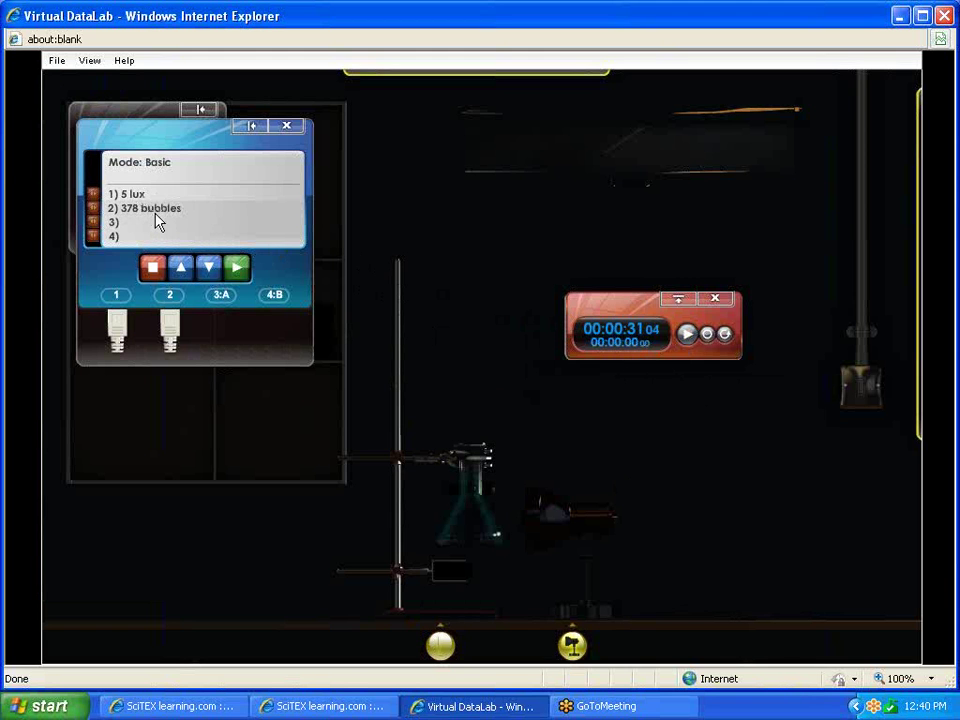
- Turn the room lights back on, lay a 0.10 m tape from the flask, and move the lamp slightly farther
left_click(860, 385)
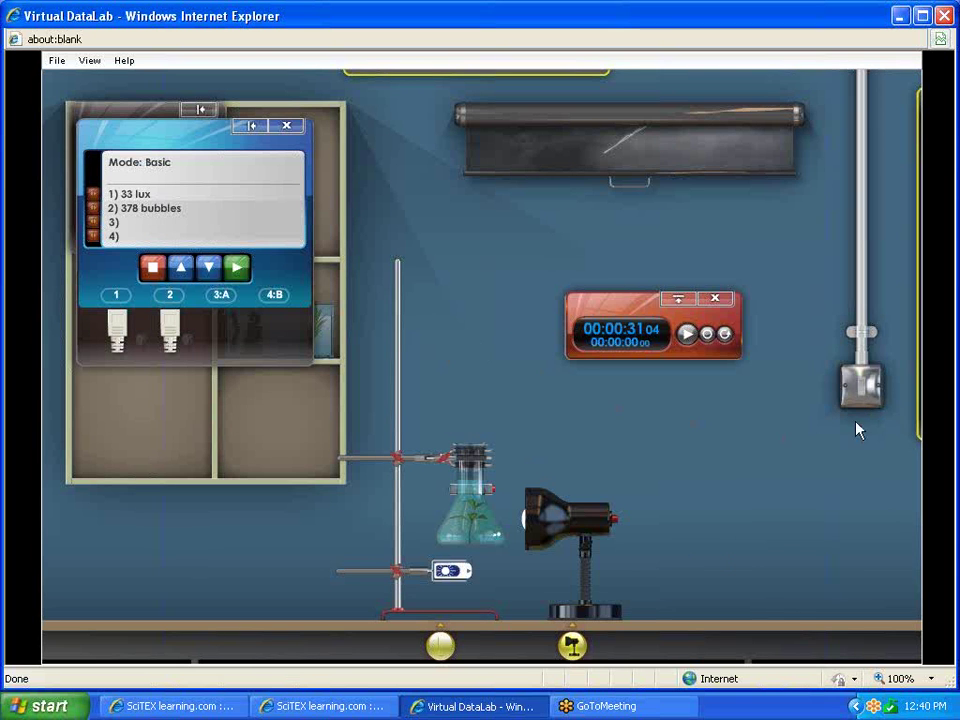
mouse_move(921, 321)
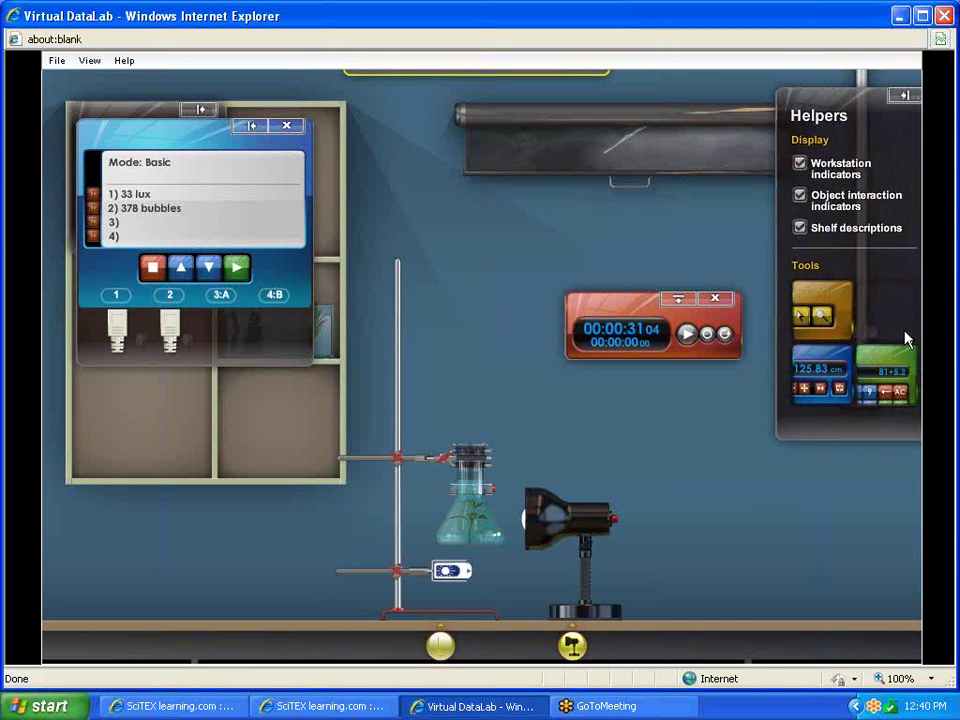
left_click(835, 366)
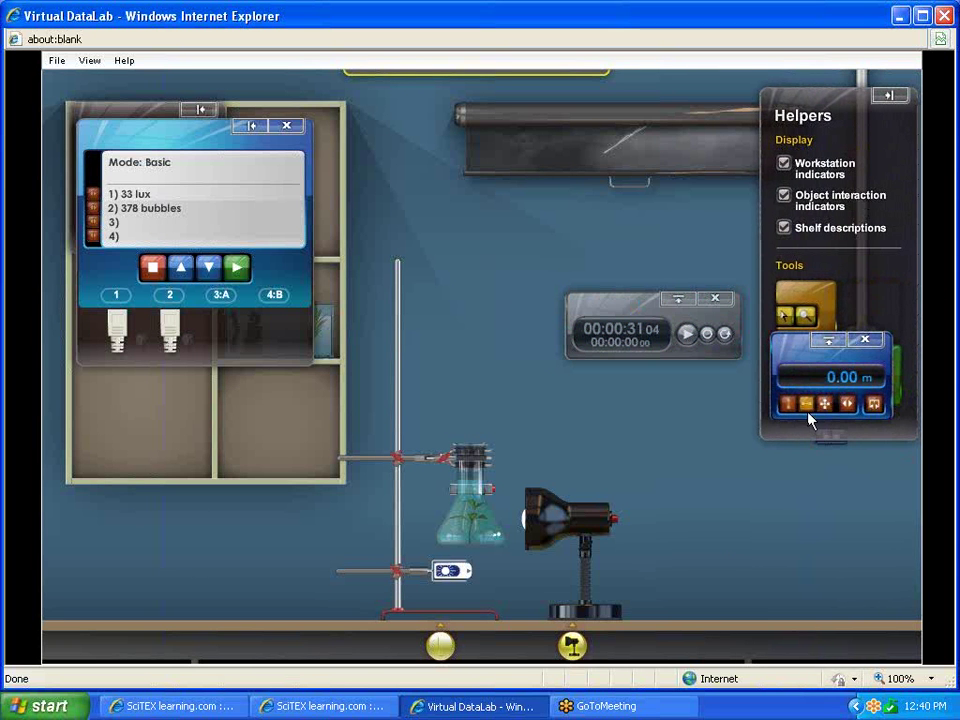
left_click_drag(827, 452, 465, 560)
left_click(808, 407)
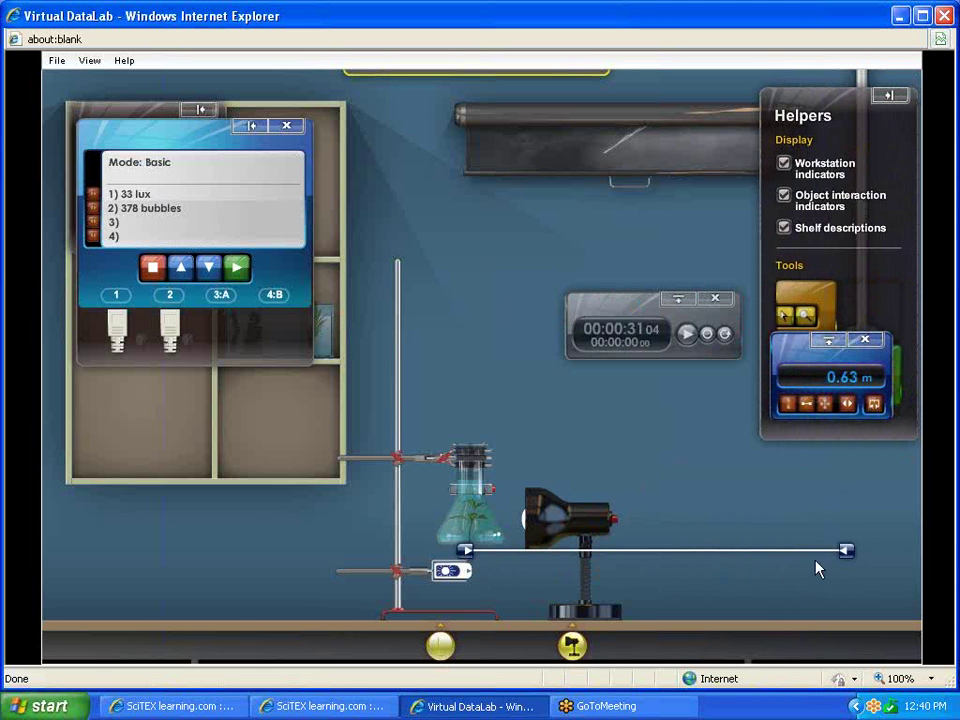
left_click_drag(850, 556, 540, 558)
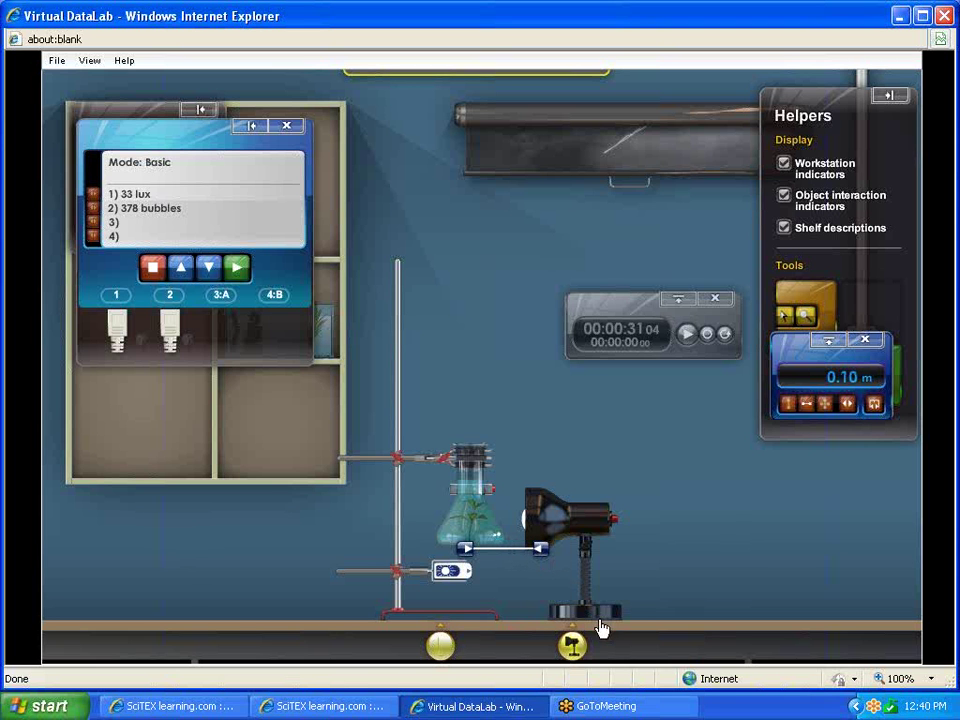
left_click_drag(589, 618, 624, 623)
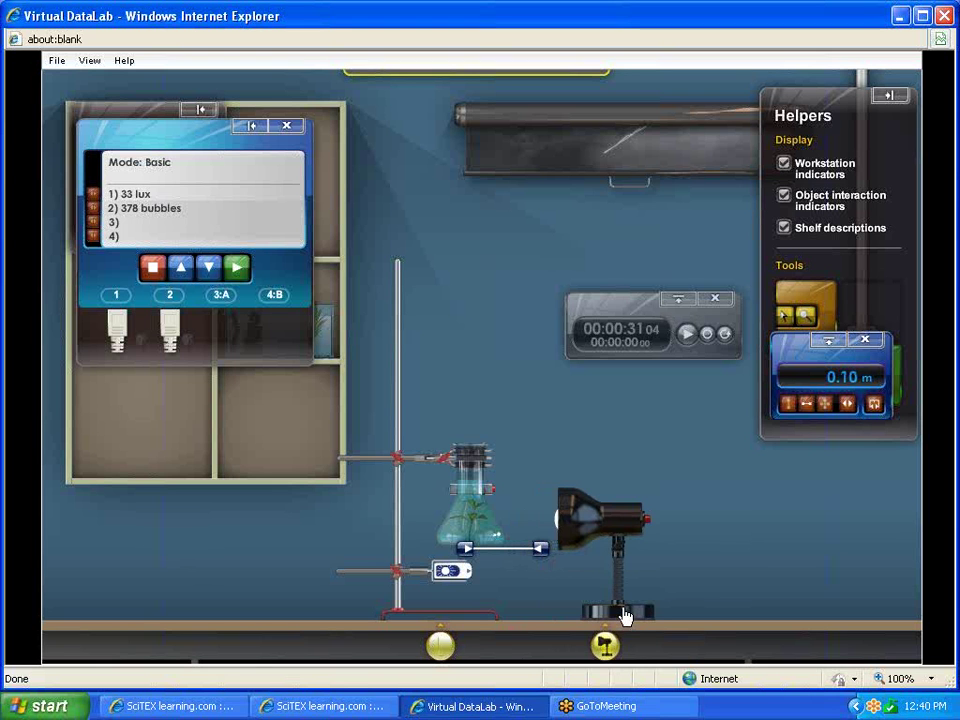
- Reset bubble count and stopwatch to zero, set the lamp 0.50 m from the flask, then close the tape and Helpers
left_click(497, 498)
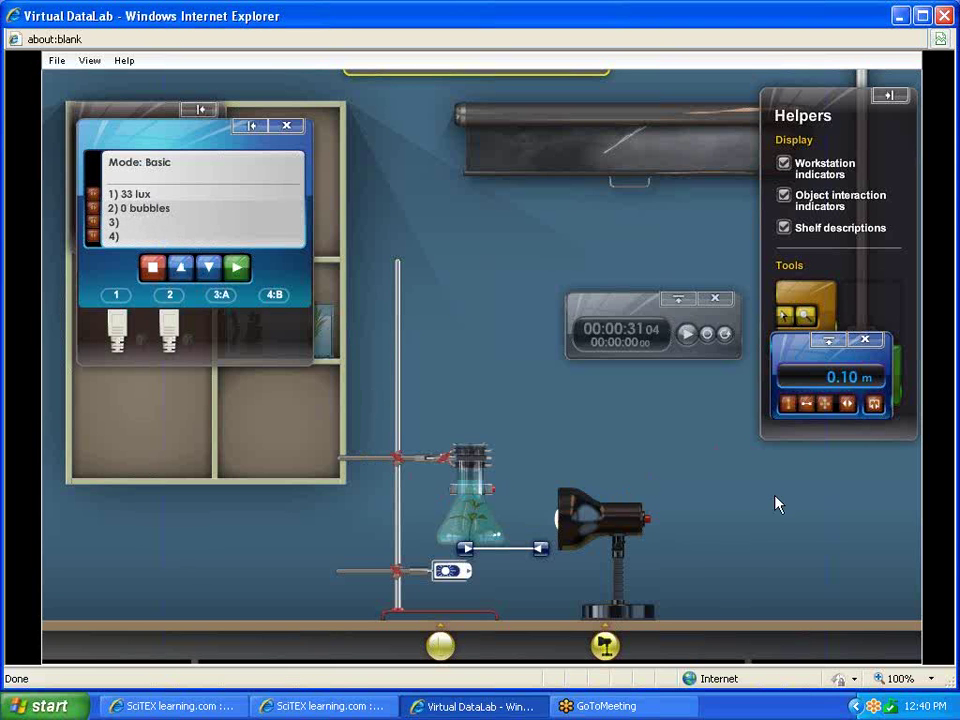
left_click(724, 338)
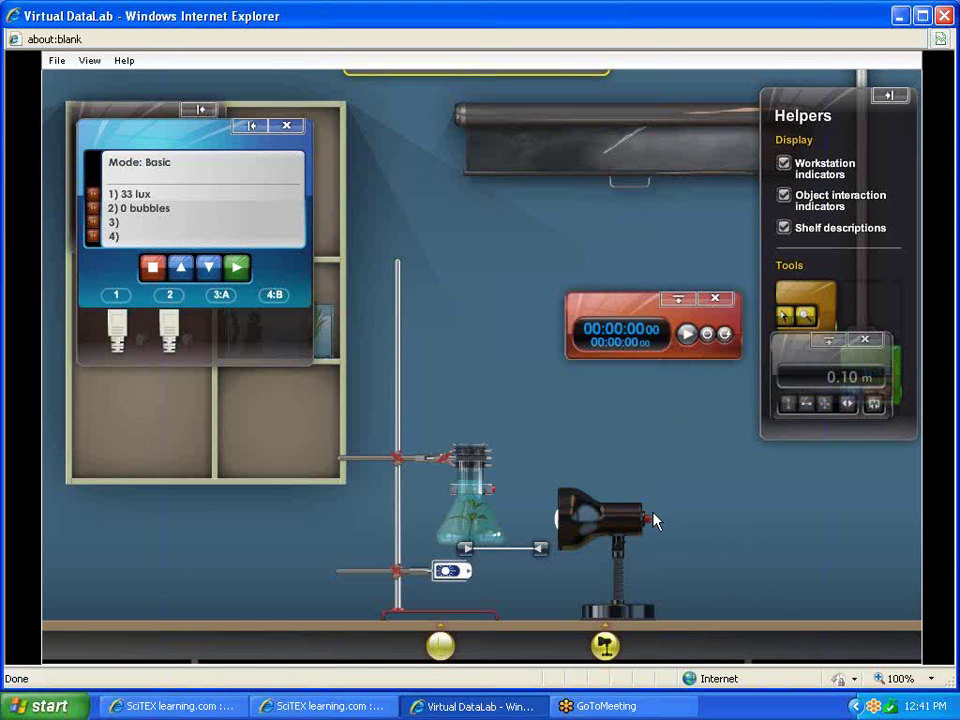
left_click_drag(613, 609, 866, 609)
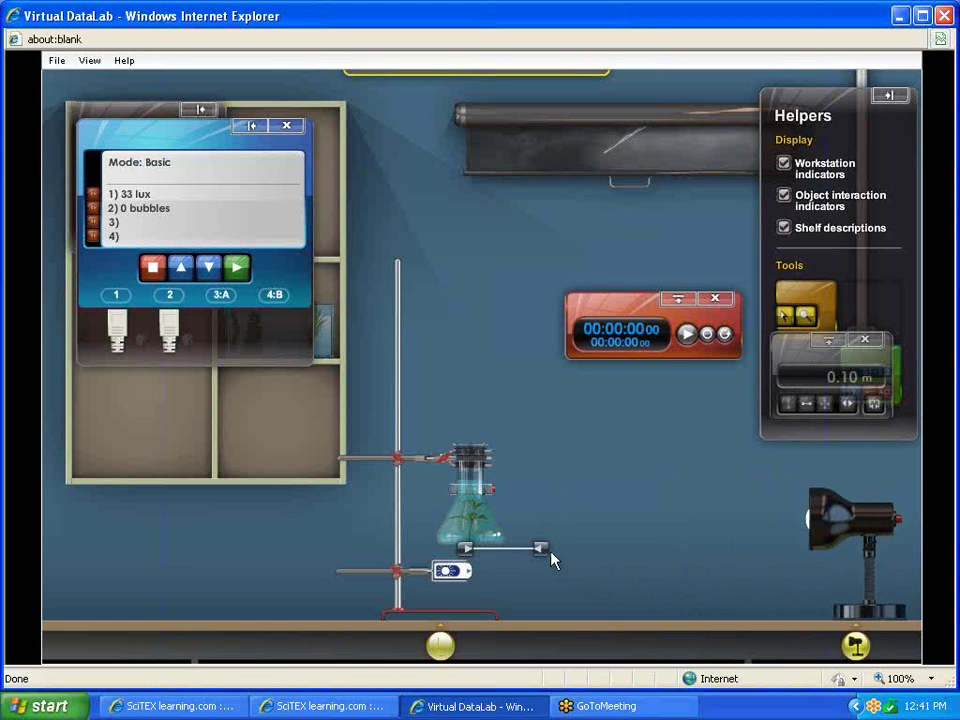
left_click_drag(543, 554, 778, 540)
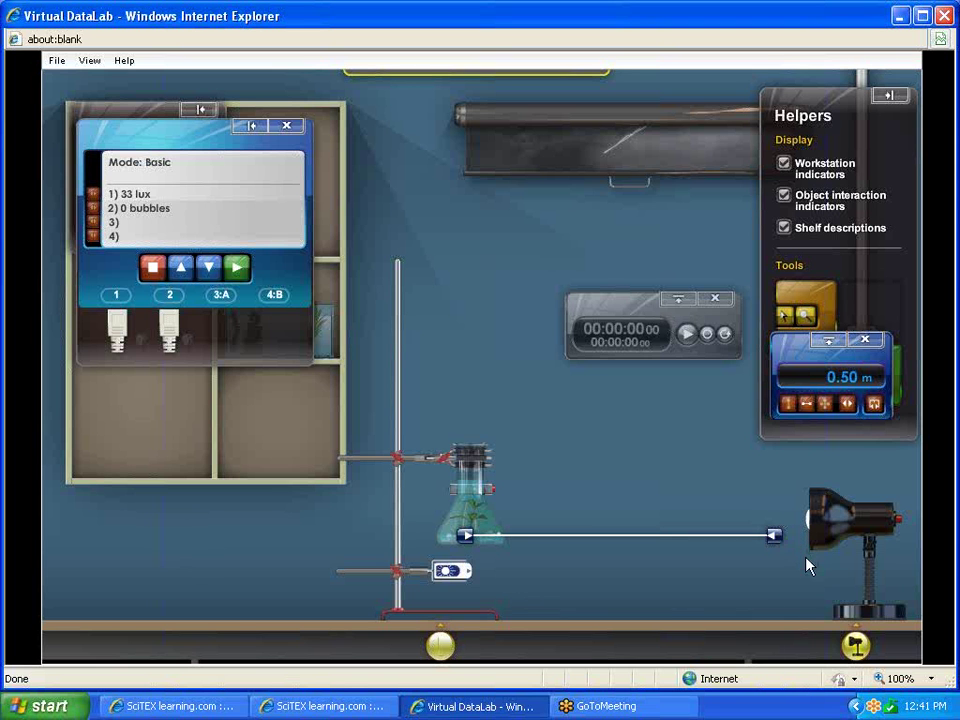
left_click_drag(873, 614, 857, 614)
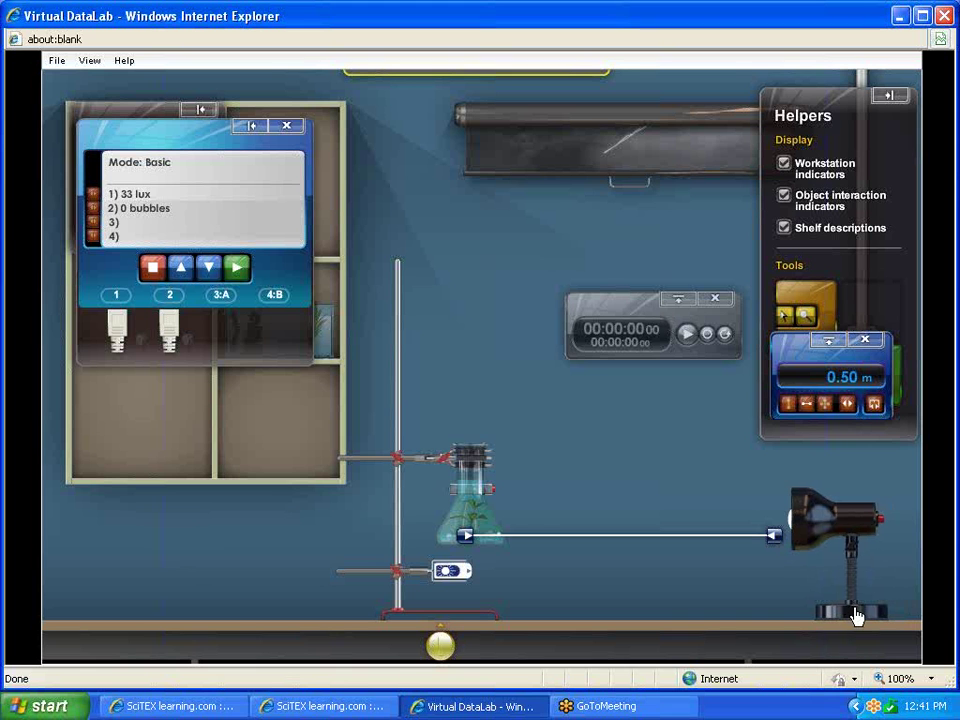
left_click(866, 339)
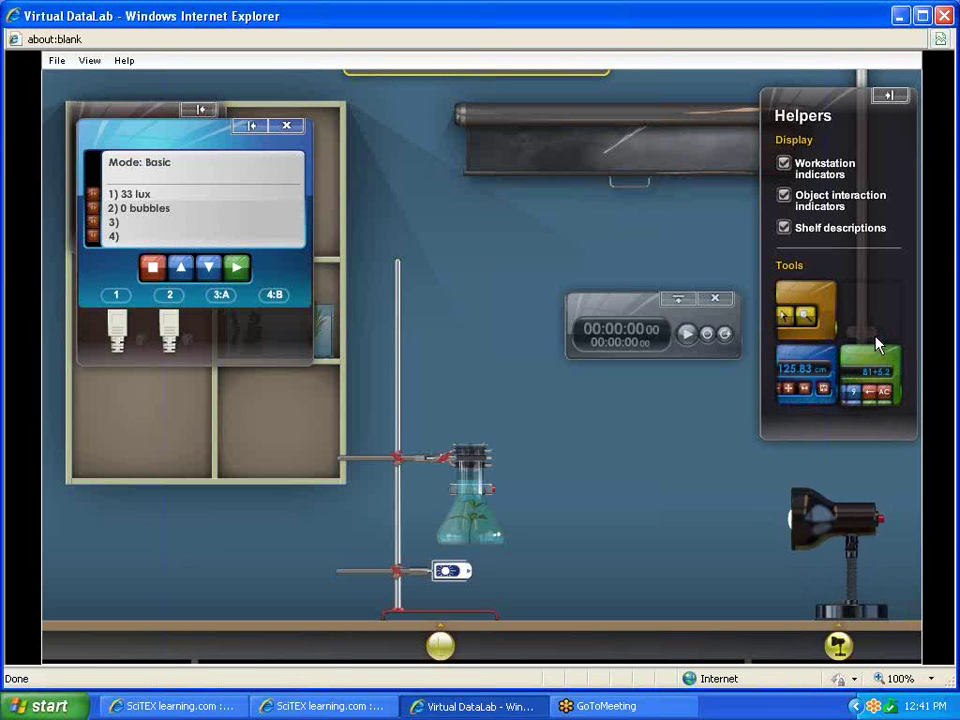
left_click(887, 95)
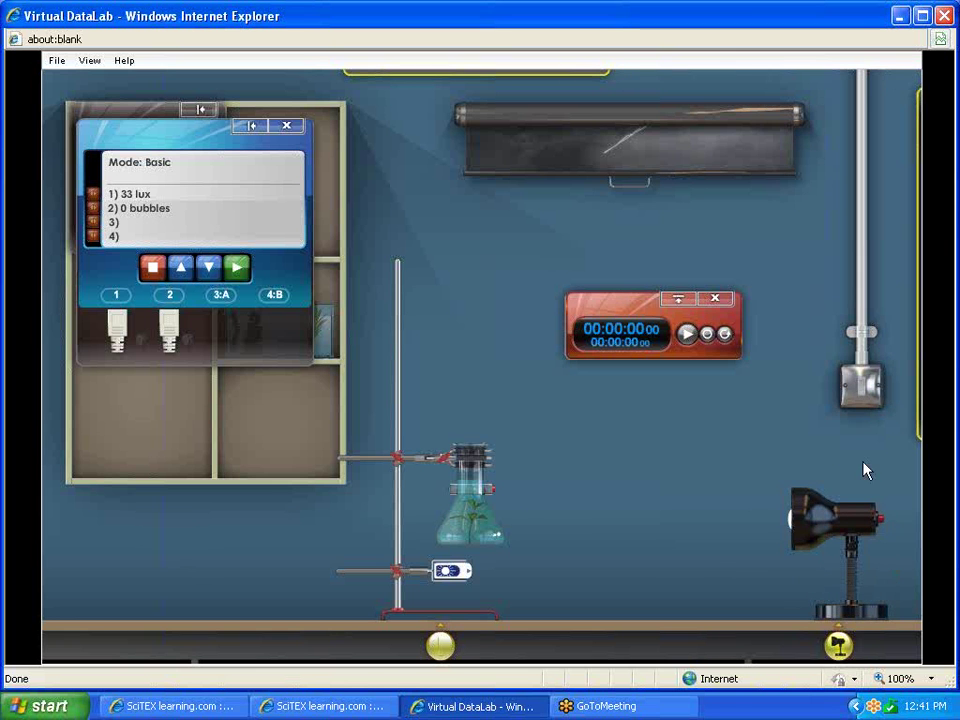
- With room lights off, time the 0.50 m lamp trial for 31 seconds, logging 192 bubbles
left_click(863, 385)
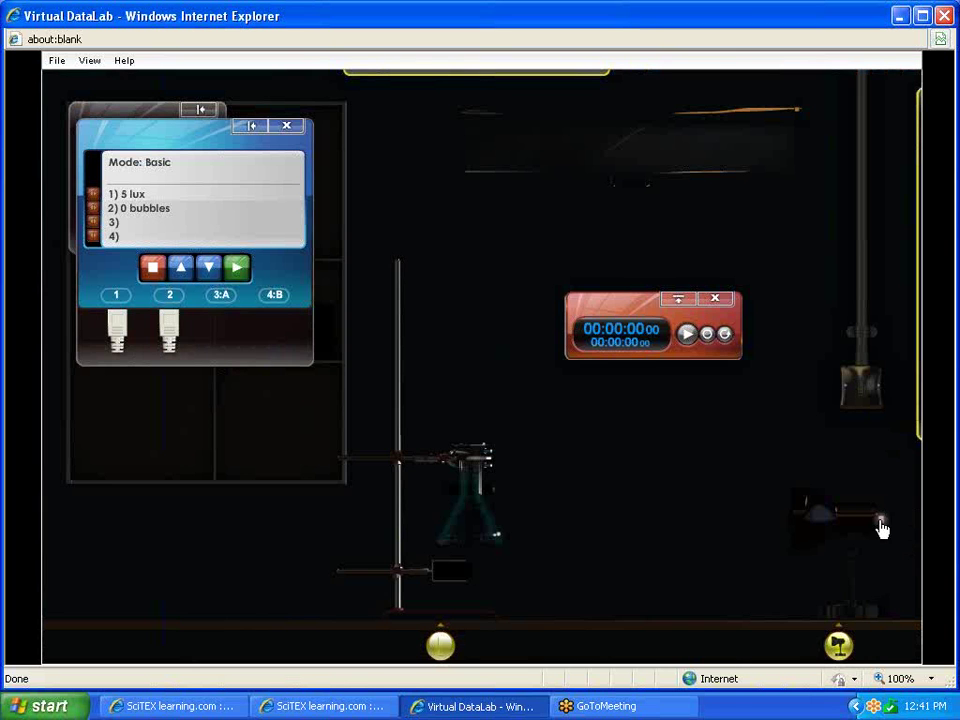
left_click(882, 529)
left_click(687, 334)
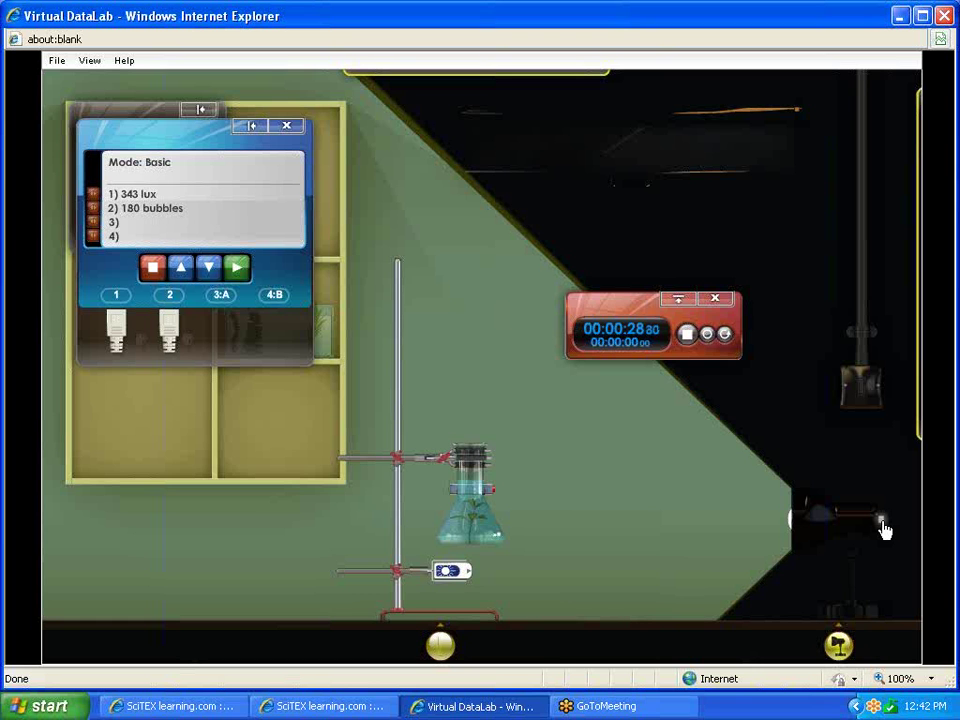
left_click(884, 530)
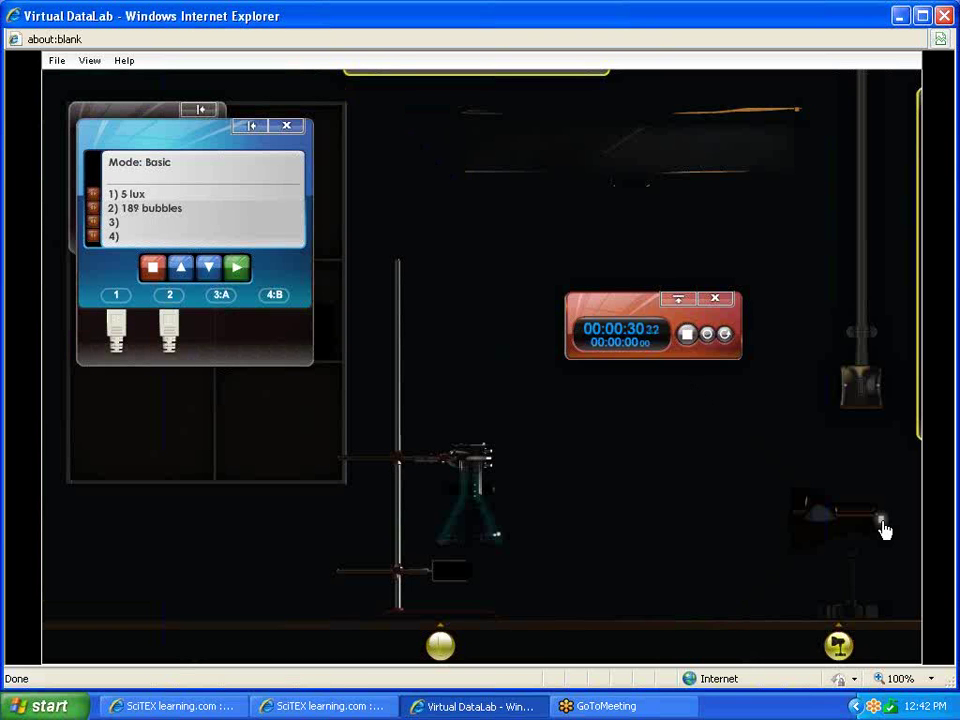
left_click(688, 336)
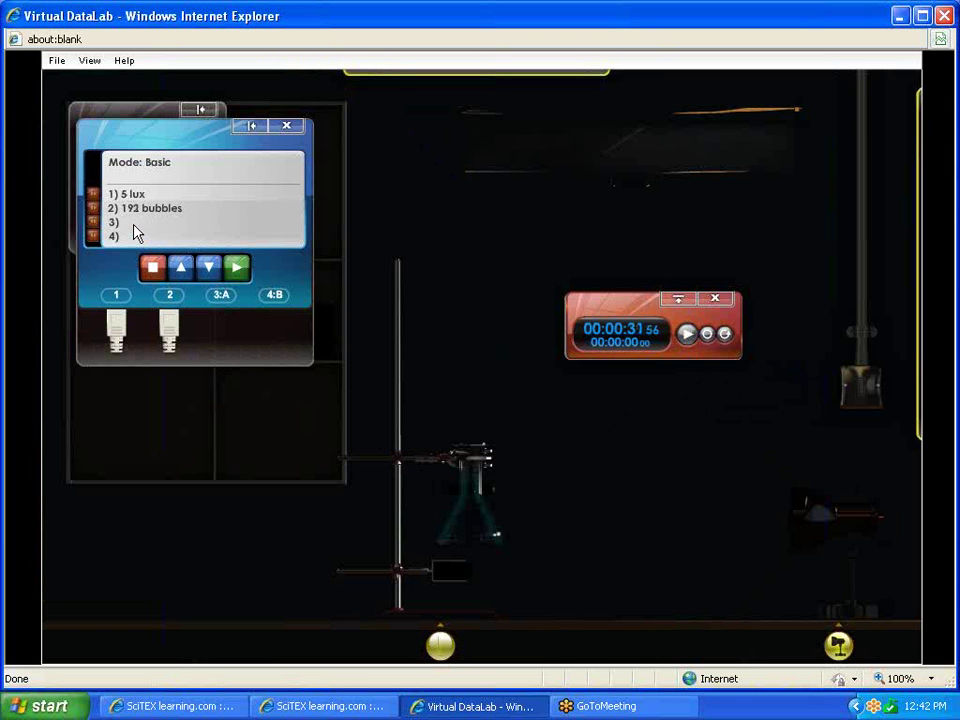